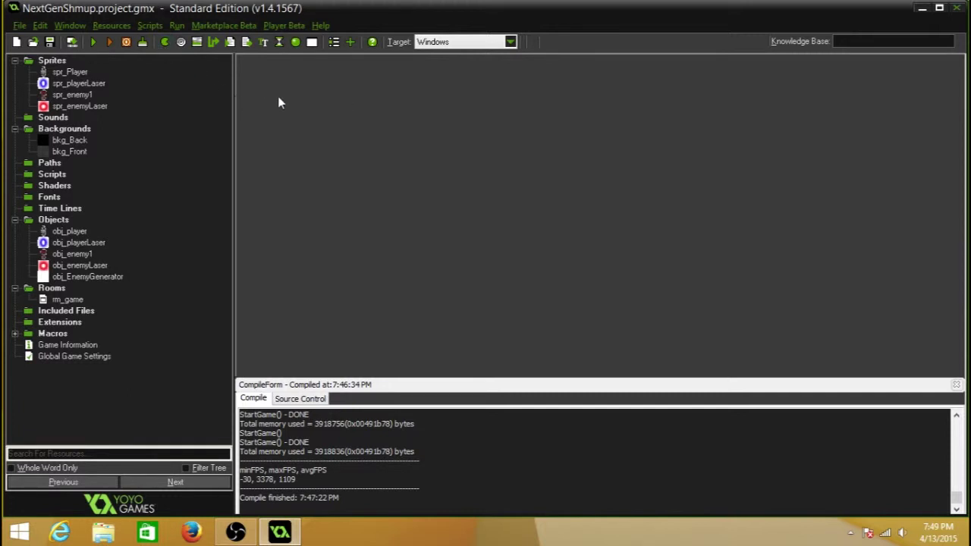
Create a new sprite named spr_Explosion.
right_click(45, 61)
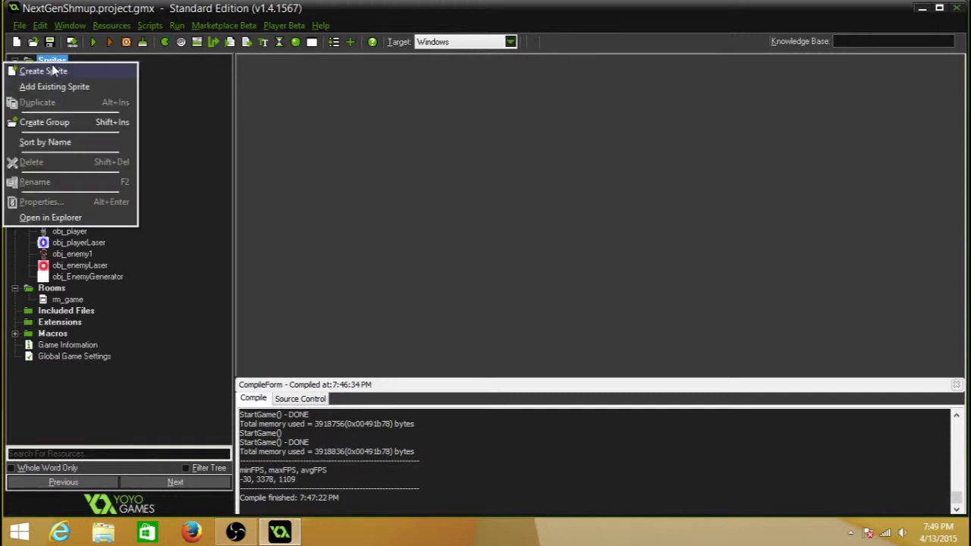
left_click(38, 72)
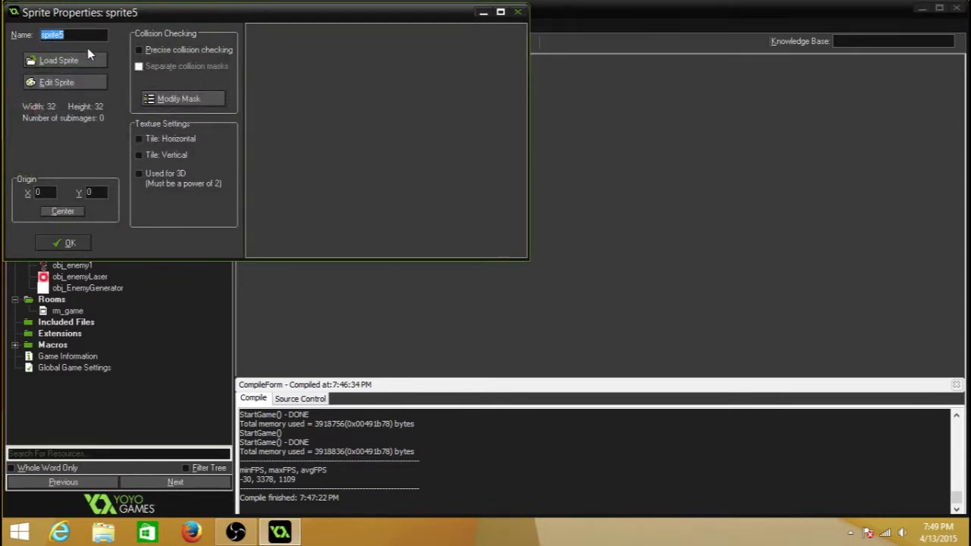
type("asp")
key("BackSpace")
key("BackSpace")
key("BackSpace")
type("spe")
Load images 0 through 47 from the Graphics project's Explosion folder as the frames of spr_Explosion.
left_click(81, 64)
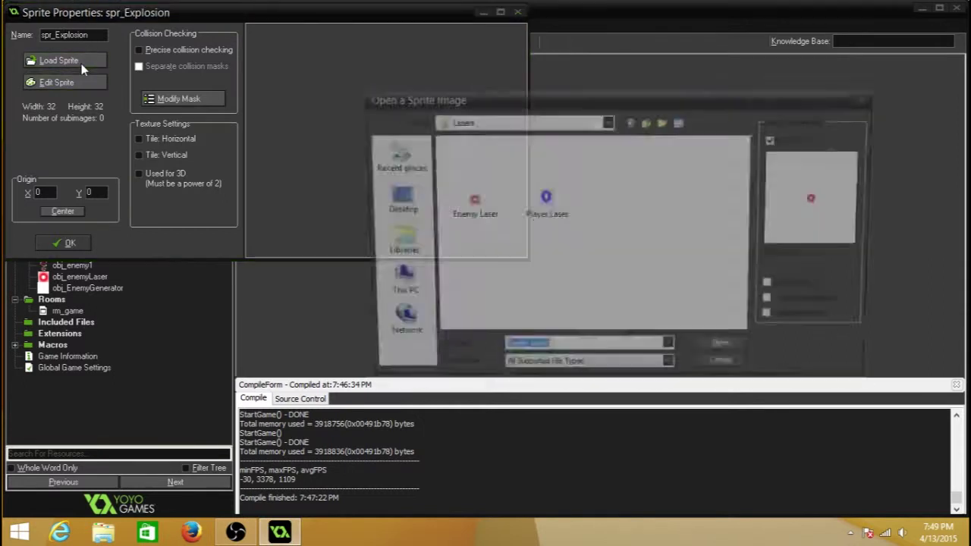
left_click(646, 123)
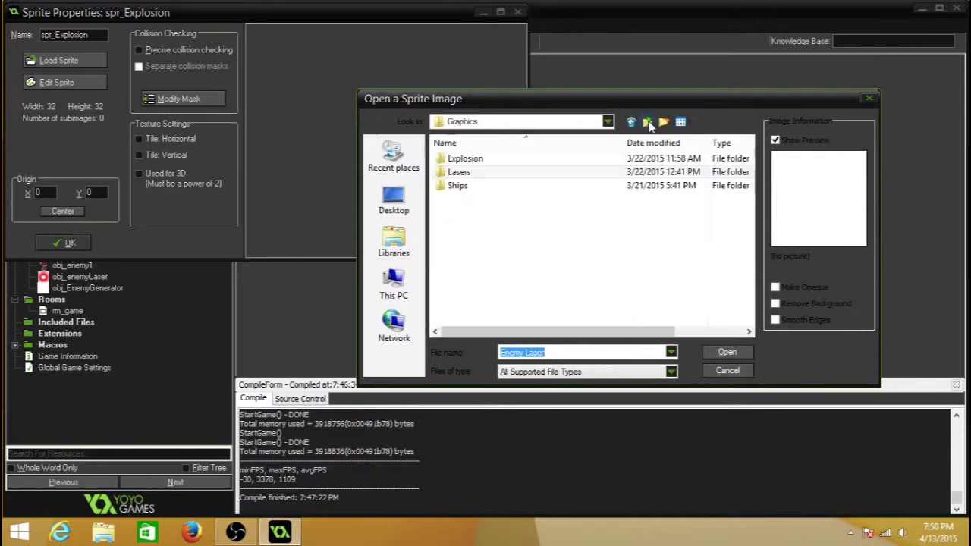
double_click(462, 159)
scroll(461, 169, "down", 5)
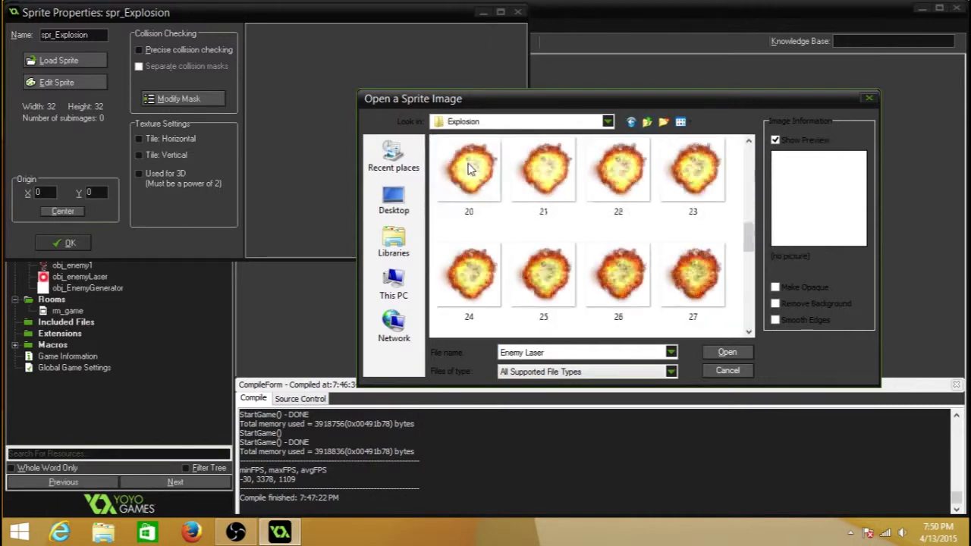
scroll(496, 186, "up", 4)
scroll(500, 189, "down", 8)
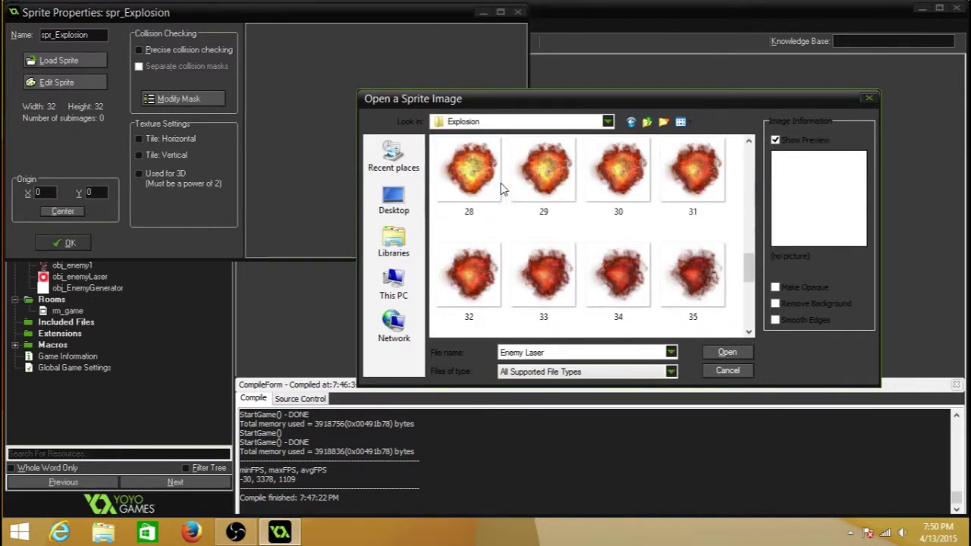
scroll(495, 196, "up", 10)
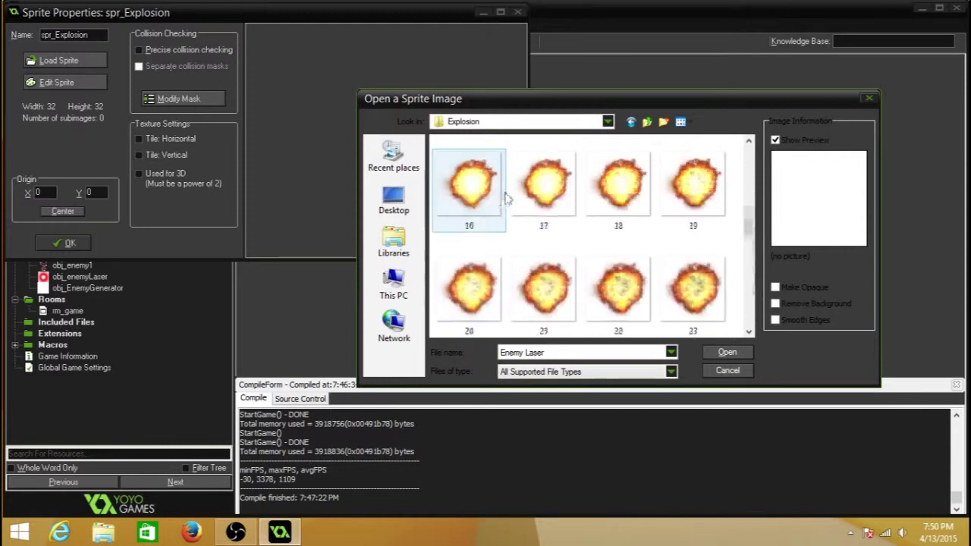
scroll(494, 208, "down", 7)
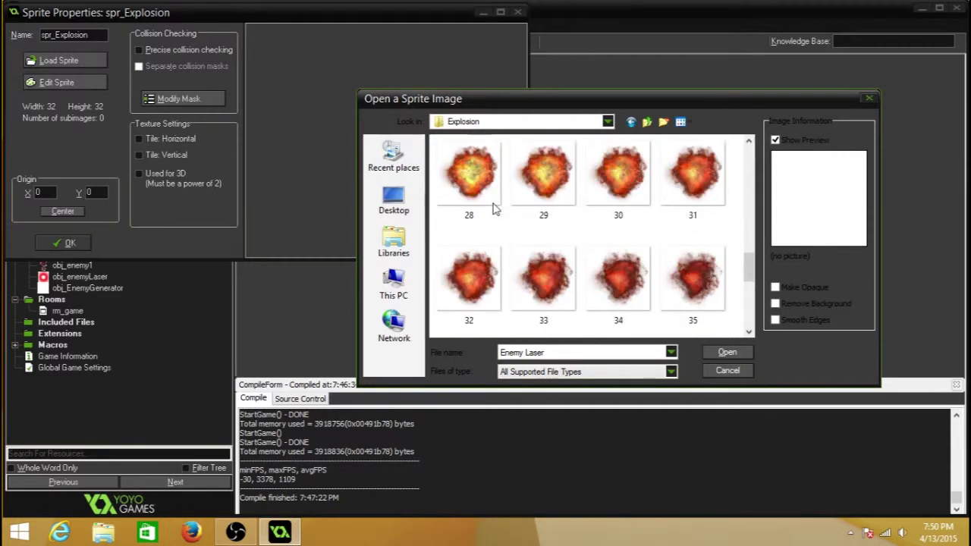
scroll(494, 210, "up", 7)
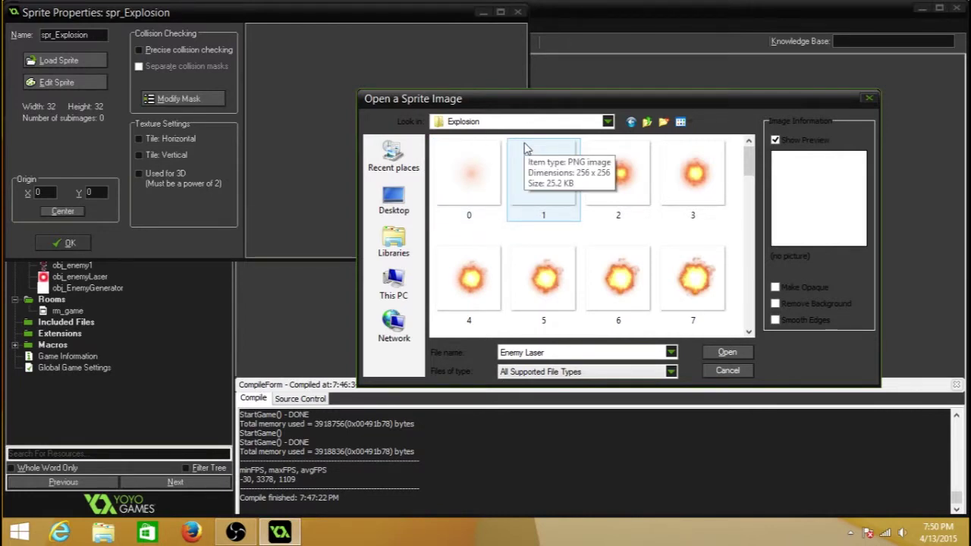
left_click(453, 164)
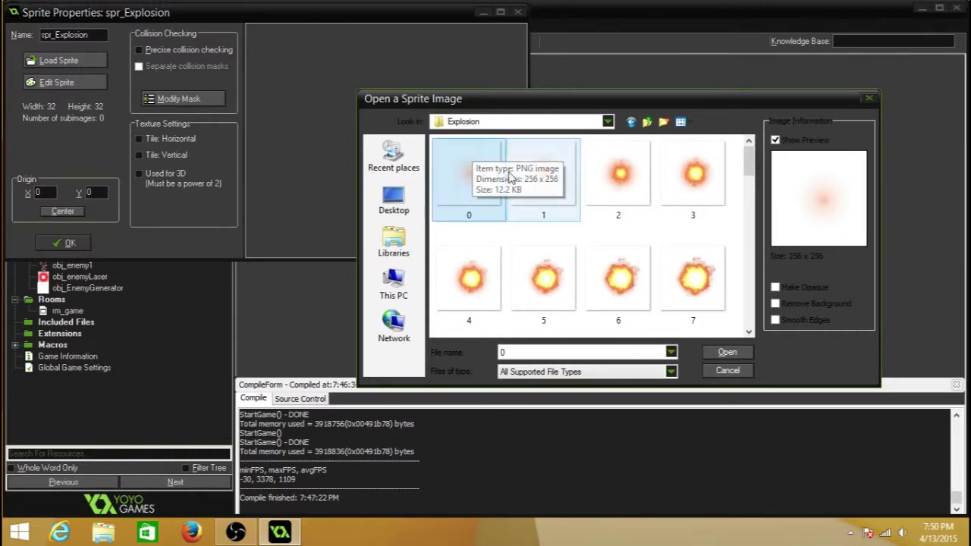
scroll(509, 176, "down", 10)
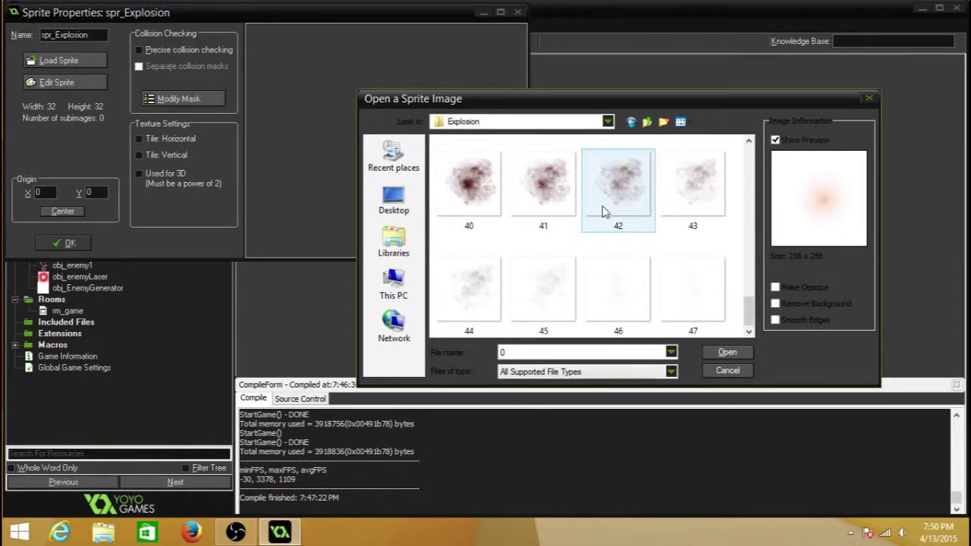
left_click(692, 291, "shift")
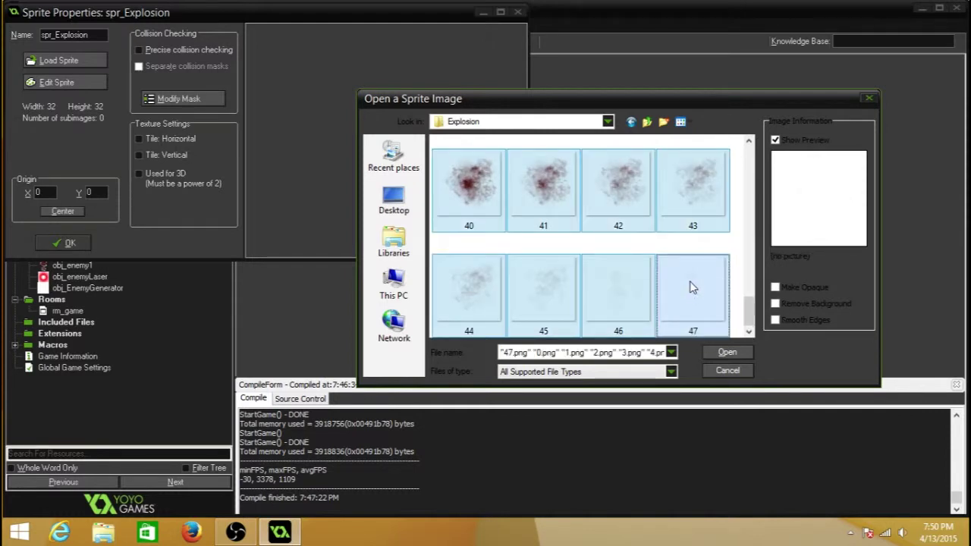
scroll(690, 273, "up", 8)
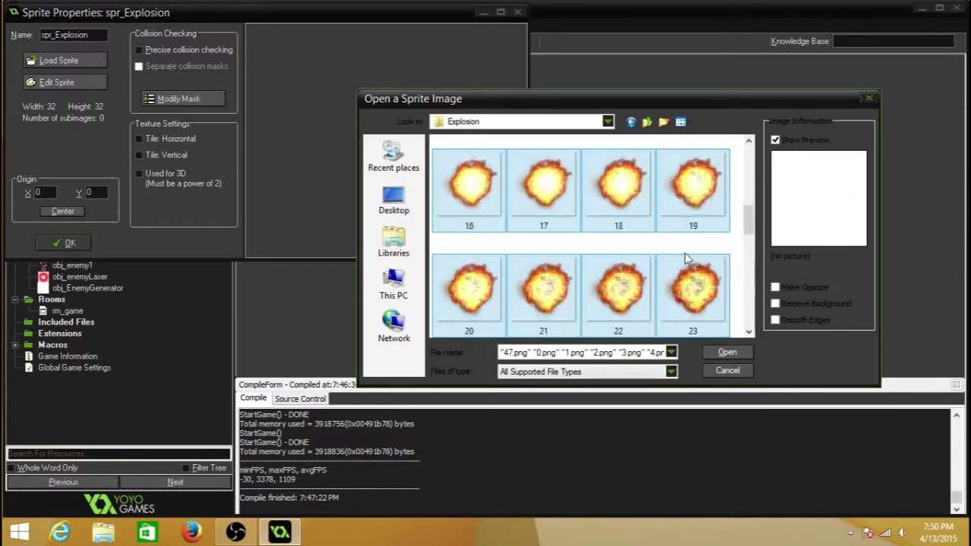
left_click(733, 354)
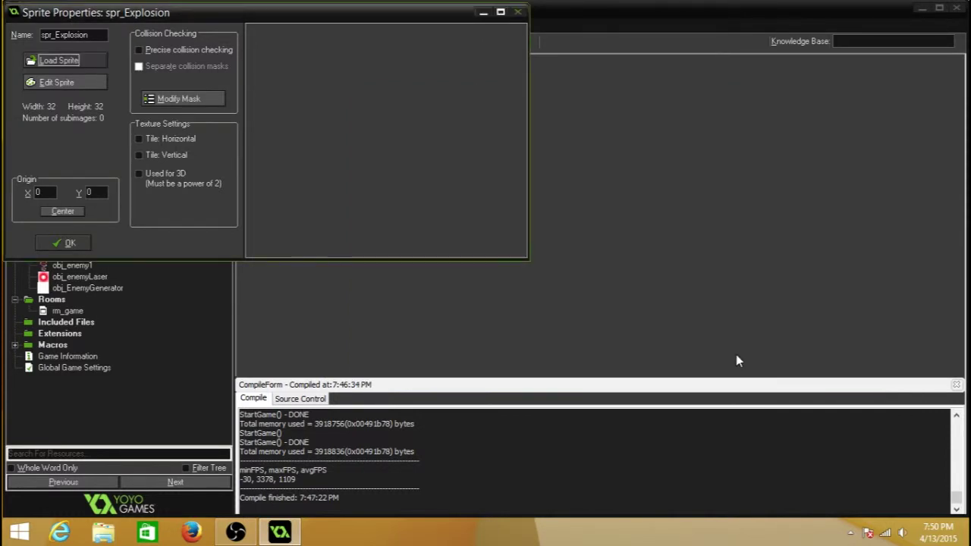
Step through the subimages of spr_Explosion to examine the explosion frames in sequence.
left_click(99, 137)
left_click(100, 138)
left_click(100, 137)
left_click(100, 137)
left_click(100, 137)
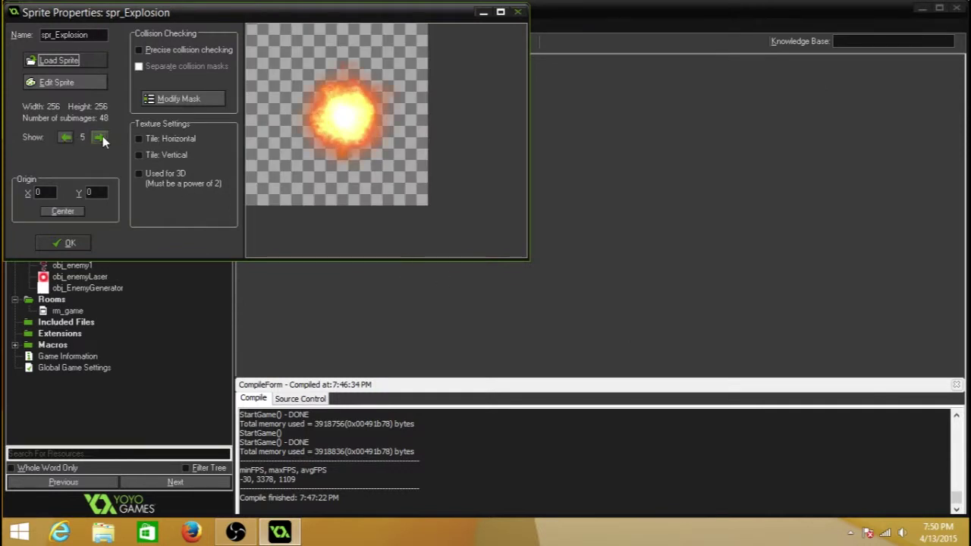
left_click(65, 137)
left_click(66, 138)
left_click(65, 137)
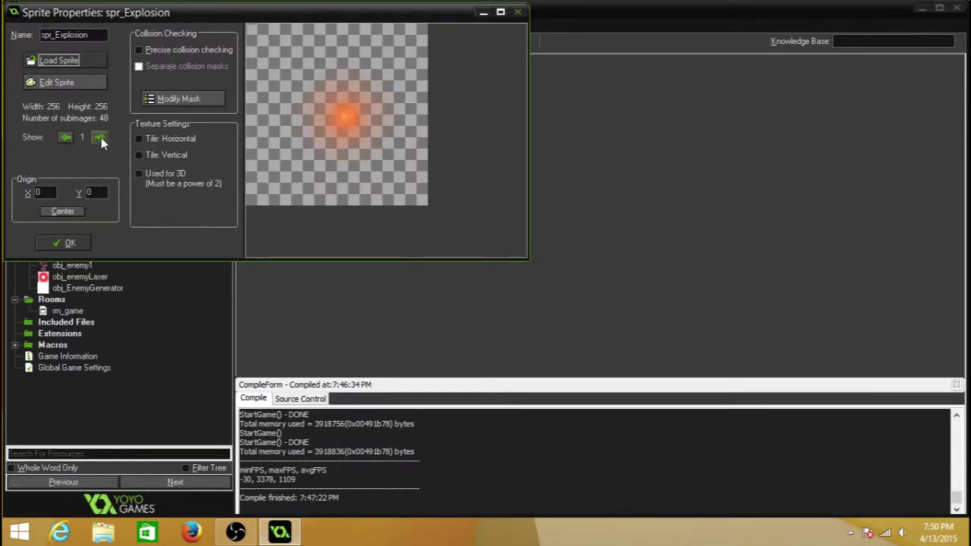
left_click(100, 137)
left_click(99, 137)
left_click(99, 137)
left_click(100, 137)
left_click(101, 137)
left_click(101, 138)
left_click(101, 137)
left_click(101, 137)
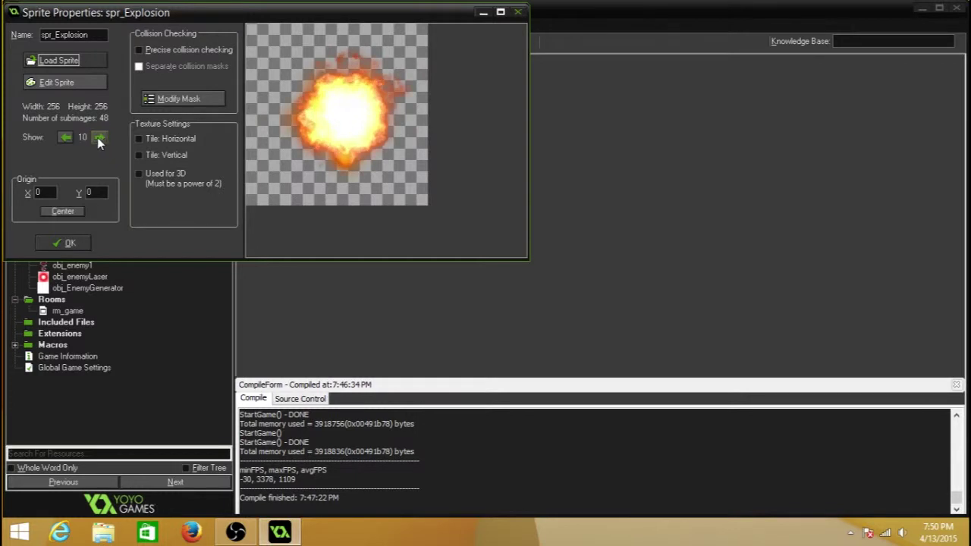
left_click(99, 137)
left_click(99, 137)
double_click(96, 137)
left_click(95, 137)
double_click(96, 138)
left_click(96, 138)
double_click(96, 138)
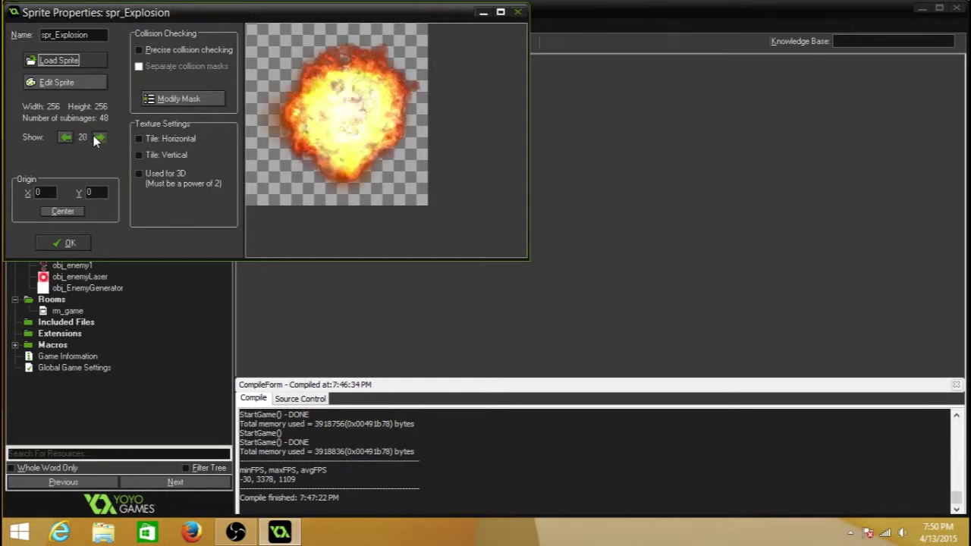
double_click(96, 138)
left_click(97, 138)
double_click(96, 138)
double_click(96, 139)
left_click(96, 138)
double_click(96, 138)
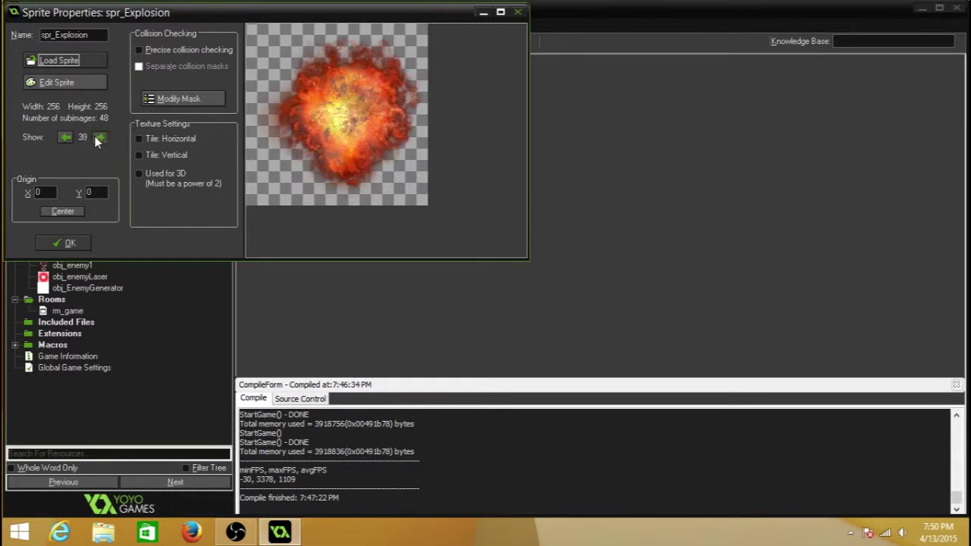
double_click(96, 138)
double_click(96, 138)
double_click(94, 138)
left_click(94, 138)
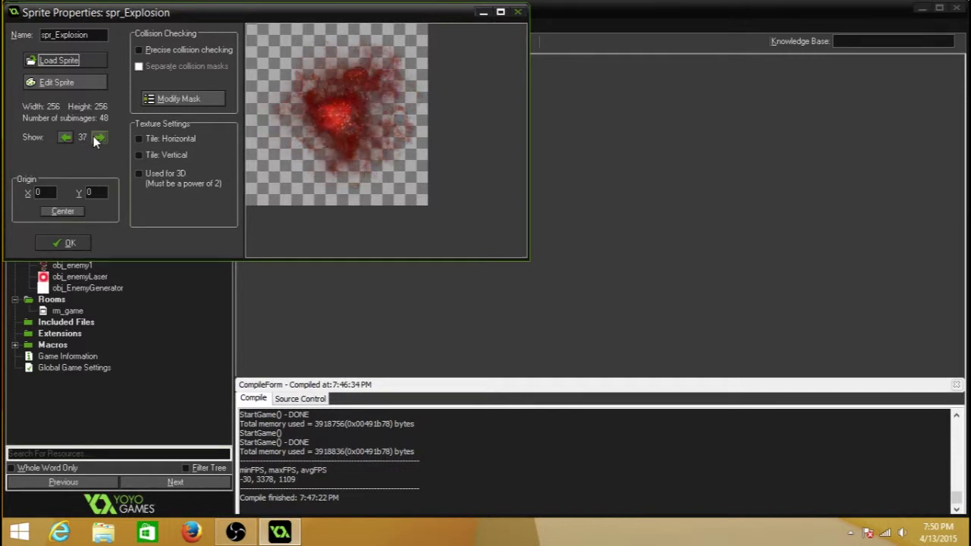
double_click(94, 138)
left_click(94, 138)
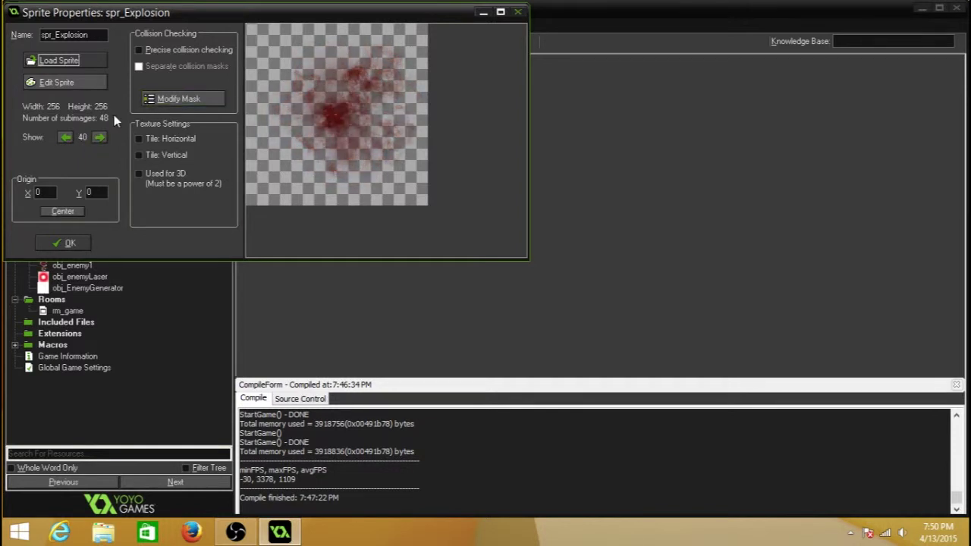
Preview the explosion animation in the sprite editor and save the spr_Explosion sprite.
left_click(72, 80)
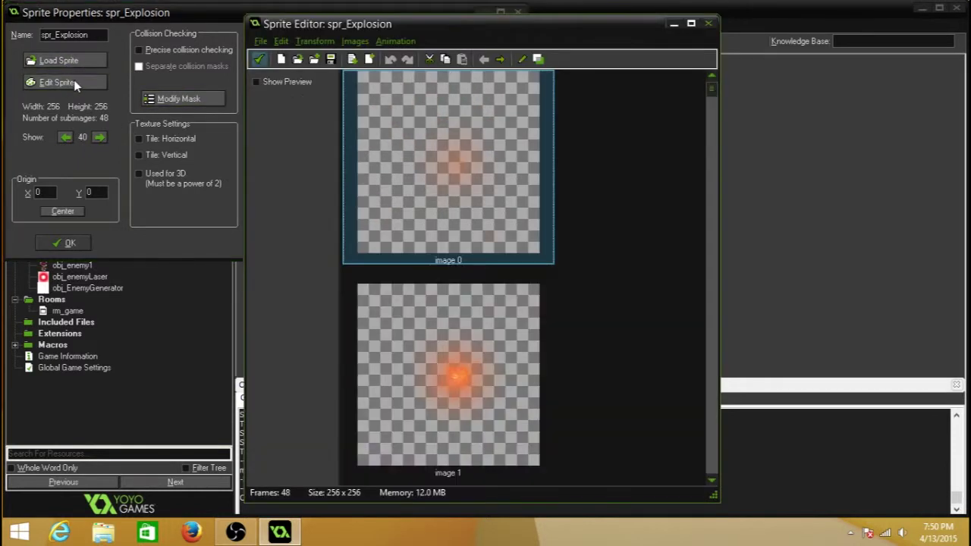
left_click(256, 82)
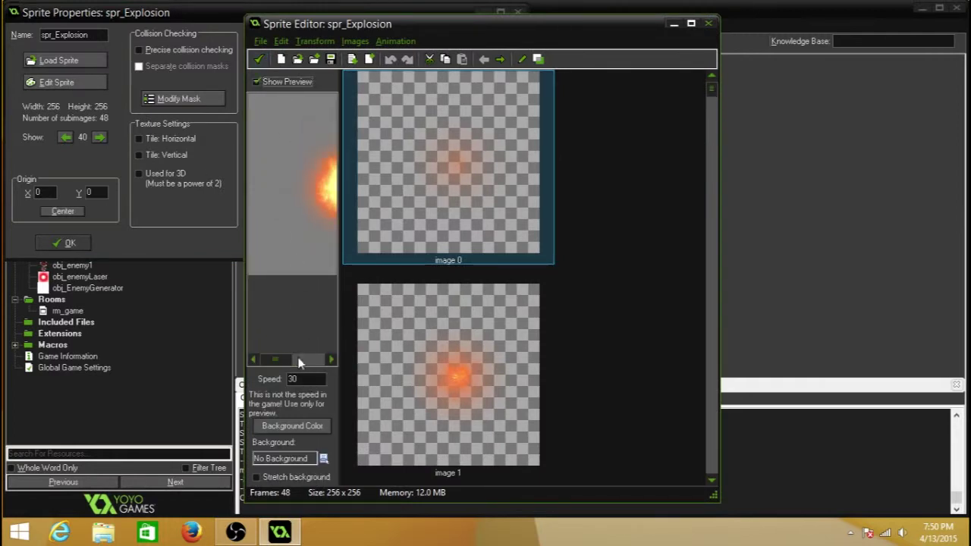
left_click(332, 360)
left_click(332, 360)
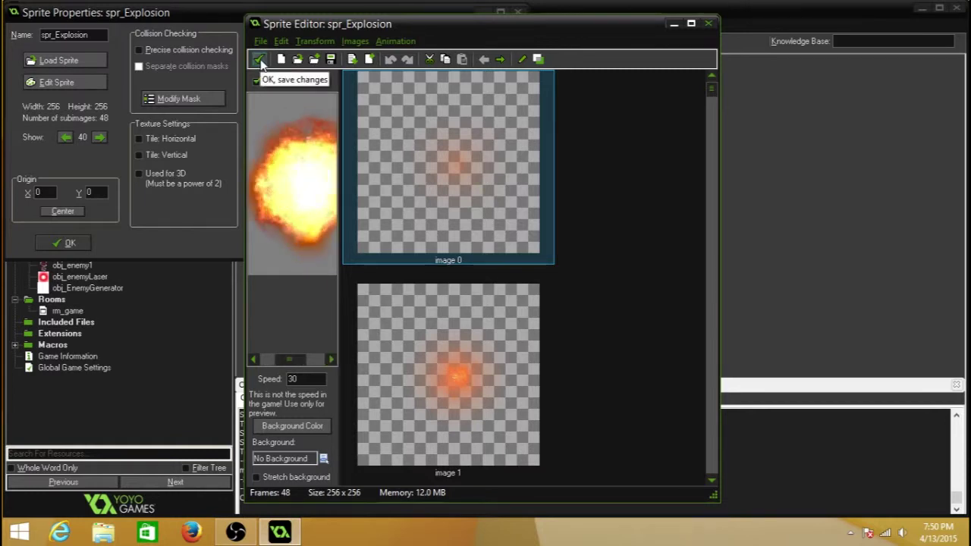
left_click(259, 59)
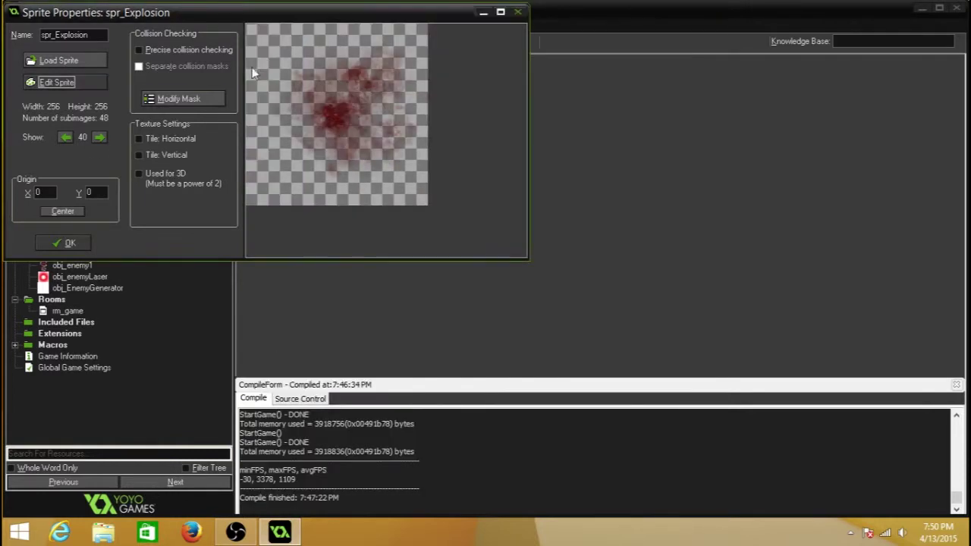
left_click(64, 244)
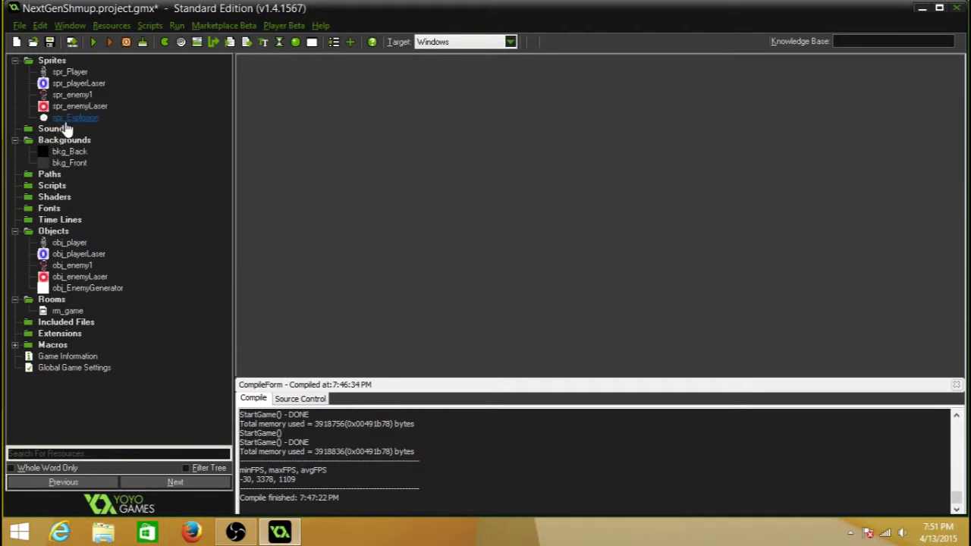
Create a new object named obj_Explosion and assign it the spr_Explosion sprite.
right_click(45, 236)
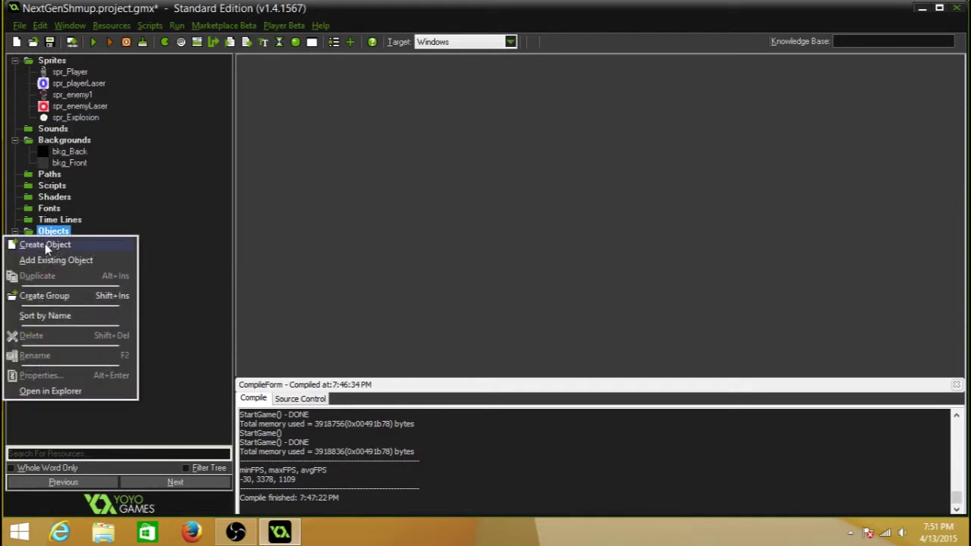
left_click(45, 243)
type("o")
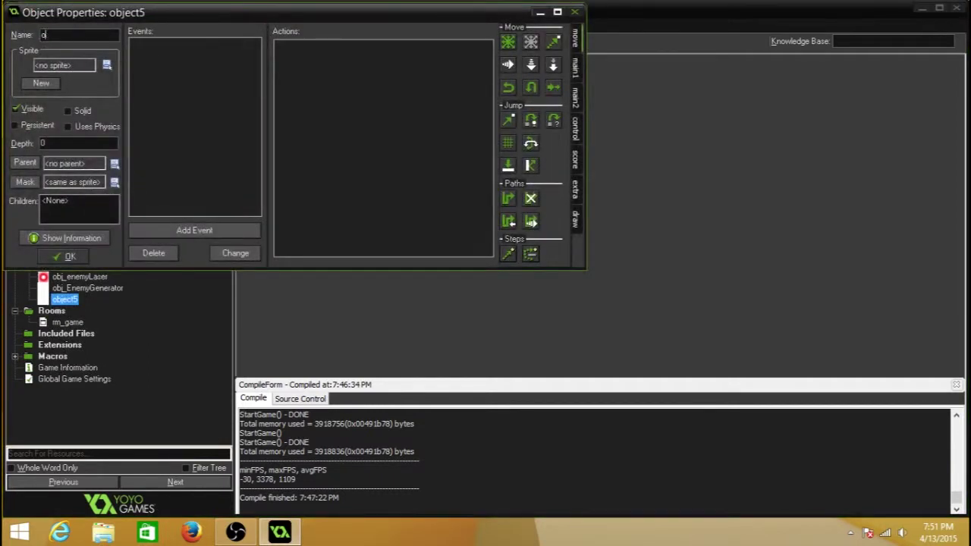
type("bj_Explosion")
left_click(107, 65)
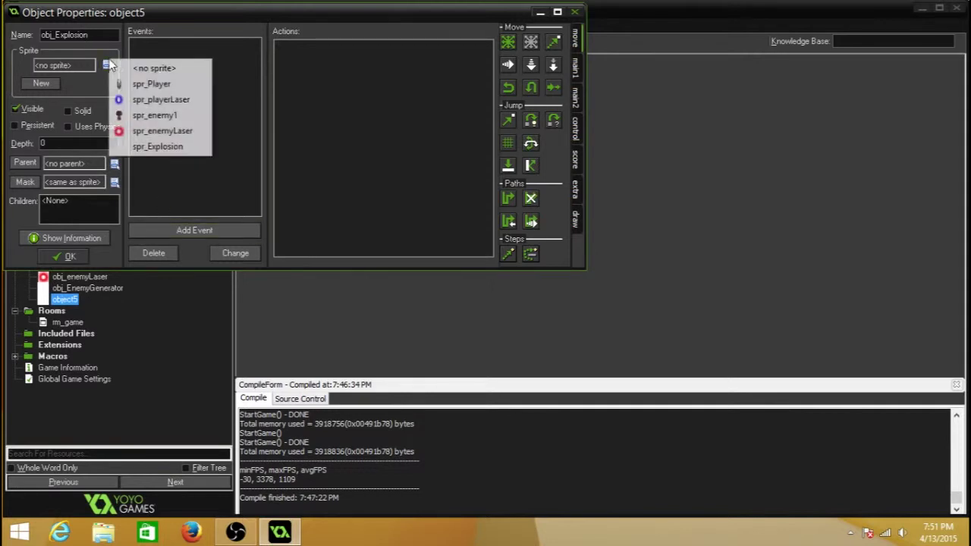
left_click(166, 149)
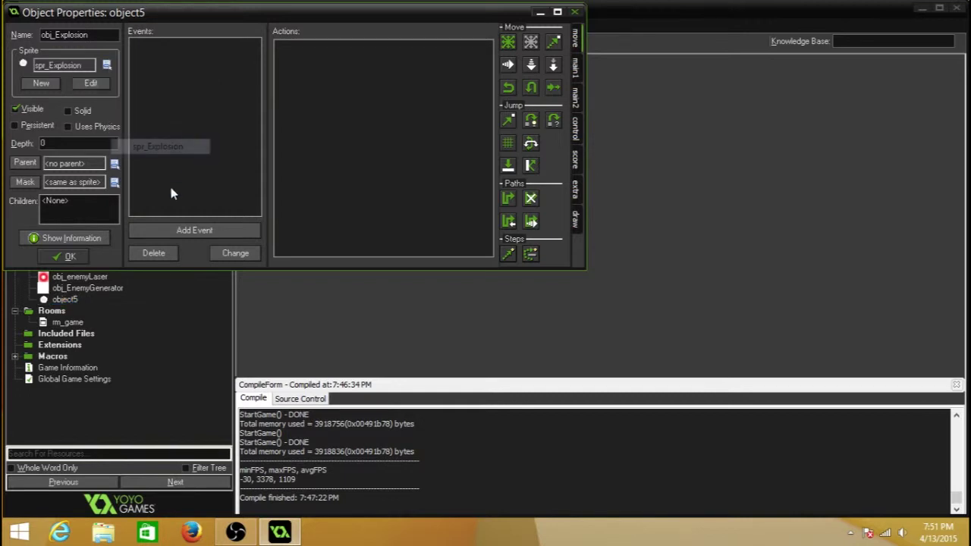
Add an Animation End event to obj_Explosion with a Destroy Instance action, and save the object.
left_click(195, 230)
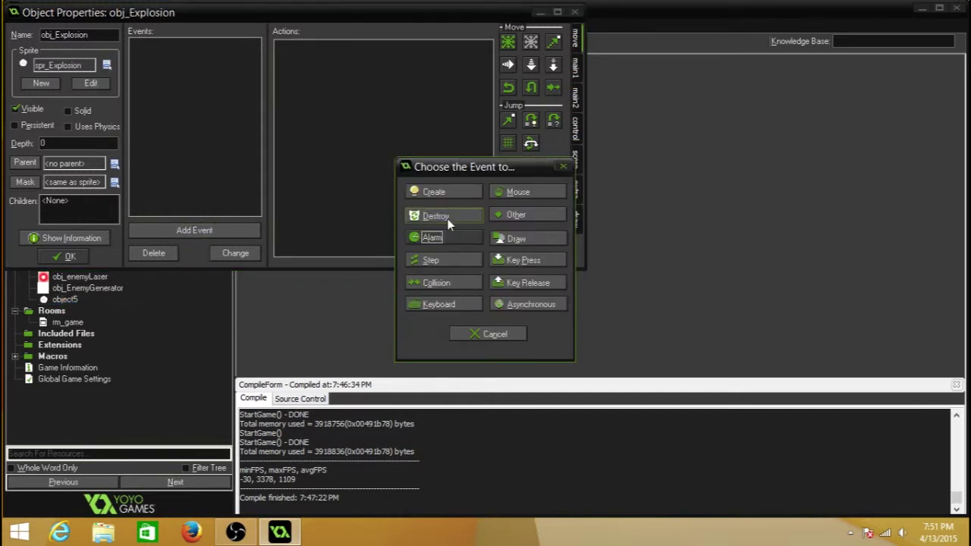
left_click(515, 215)
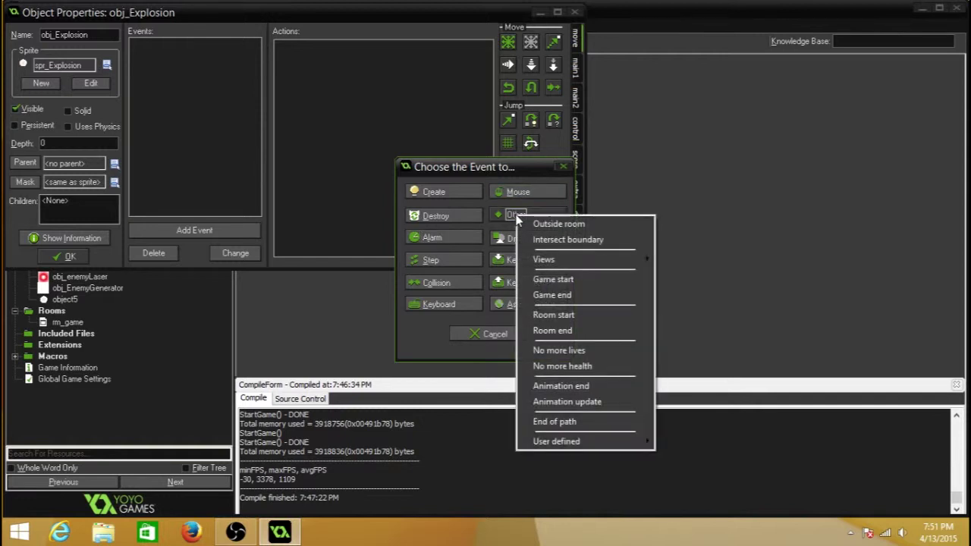
left_click(584, 386)
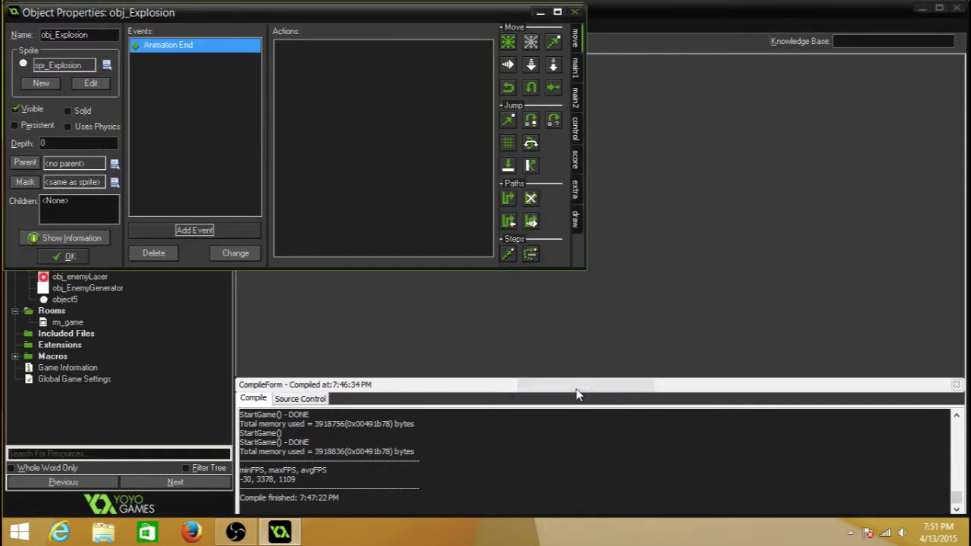
left_click(578, 72)
left_click_drag(530, 66, 292, 90)
left_click(516, 344)
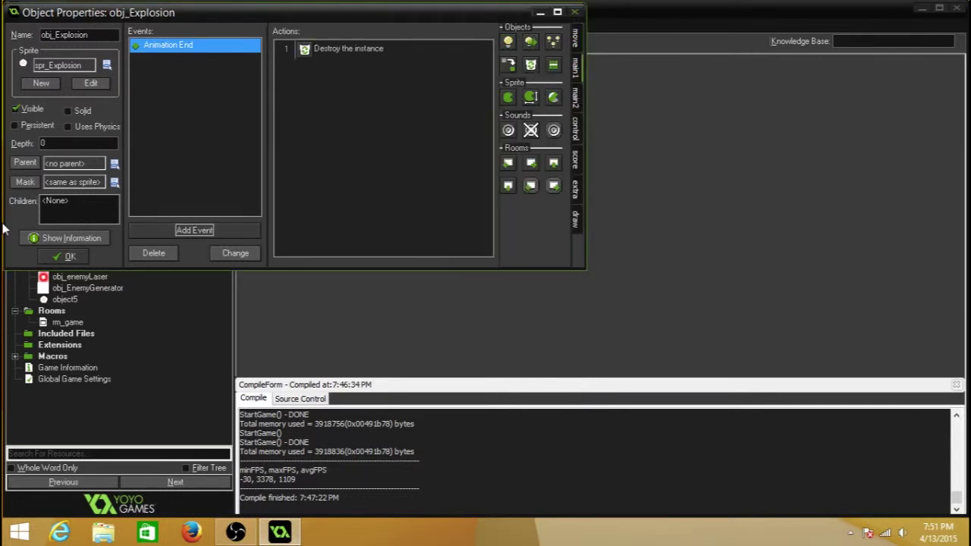
left_click(64, 256)
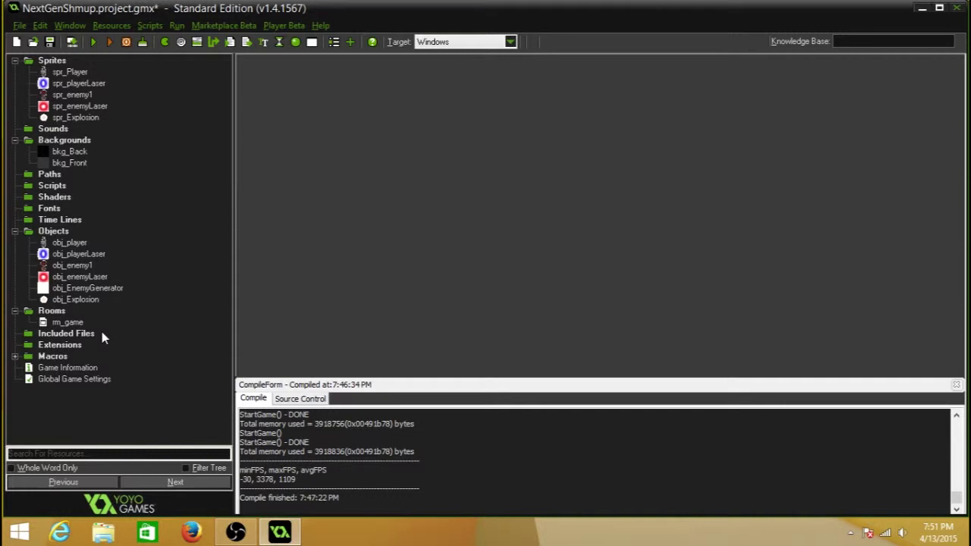
Add a collision event with obj_playerLaser to the obj_enemy1 object.
double_click(76, 266)
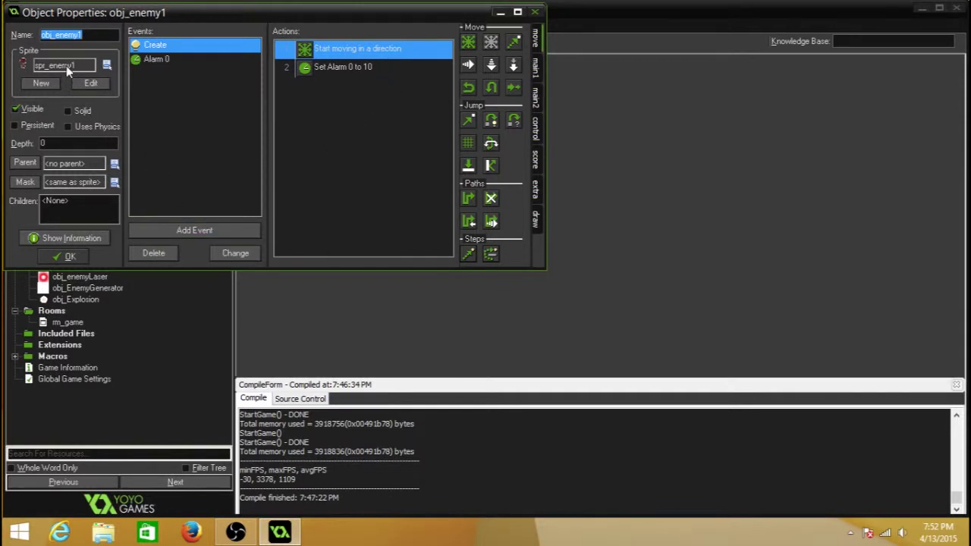
left_click(156, 59)
left_click(194, 230)
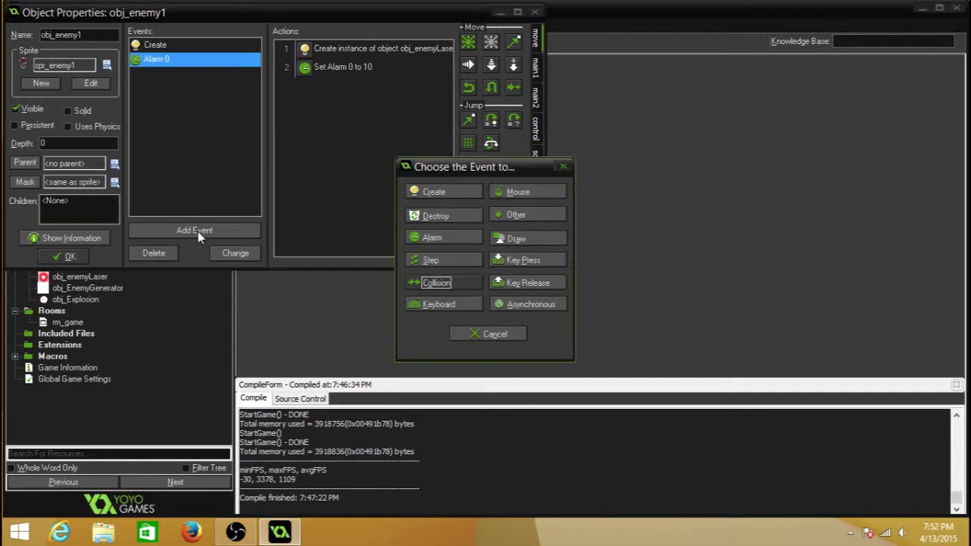
left_click(454, 284)
left_click(504, 305)
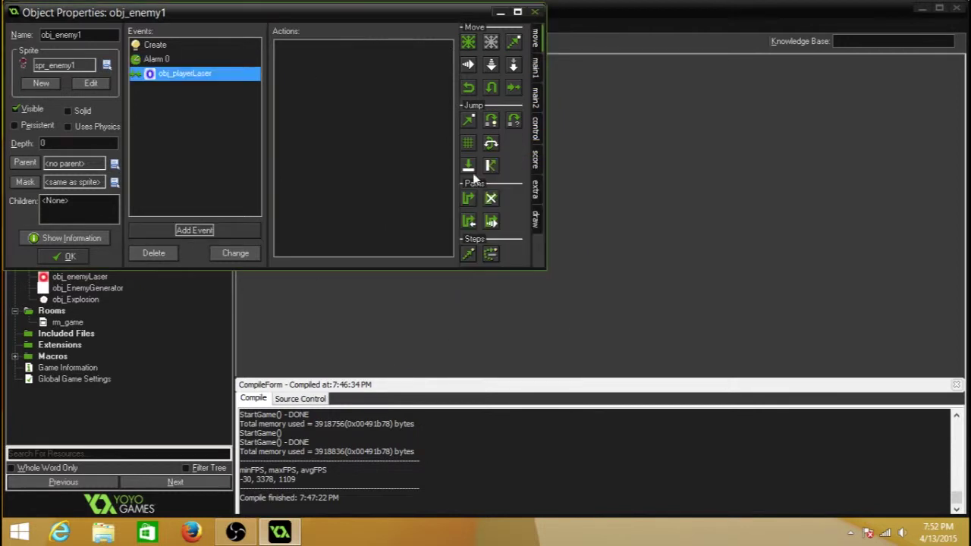
Add a Change Instance action that turns obj_enemy1 into obj_Explosion without performing events, and save the object.
left_click(533, 70)
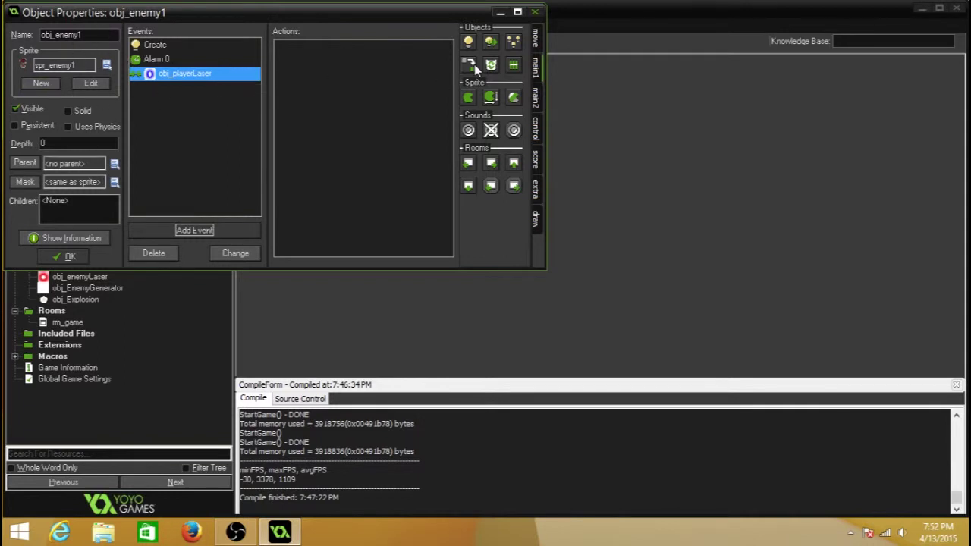
left_click_drag(468, 65, 366, 91)
left_click(637, 216)
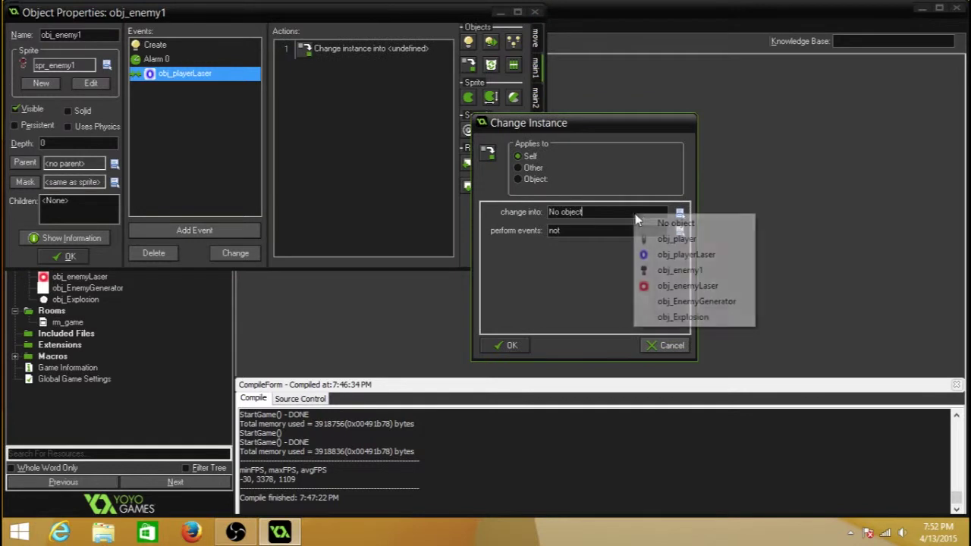
left_click(685, 317)
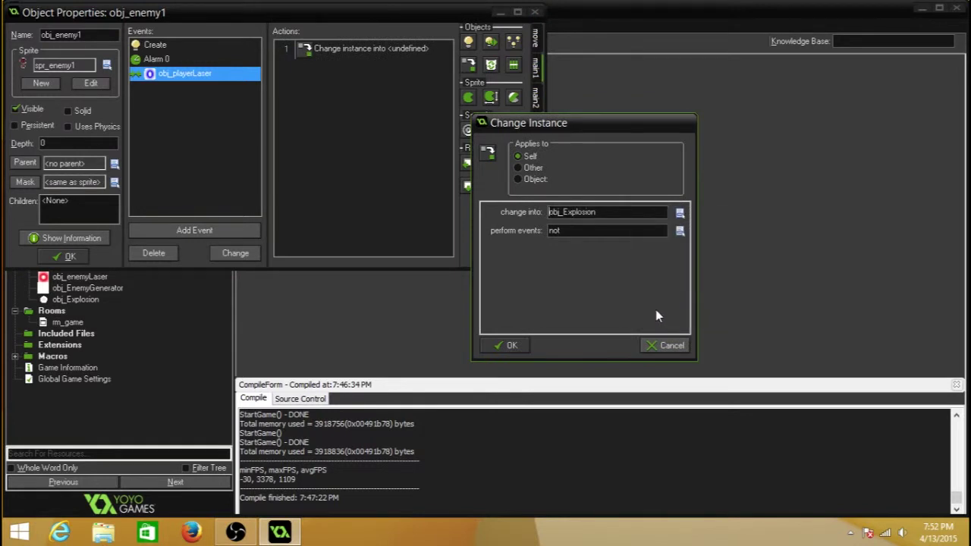
left_click(506, 345)
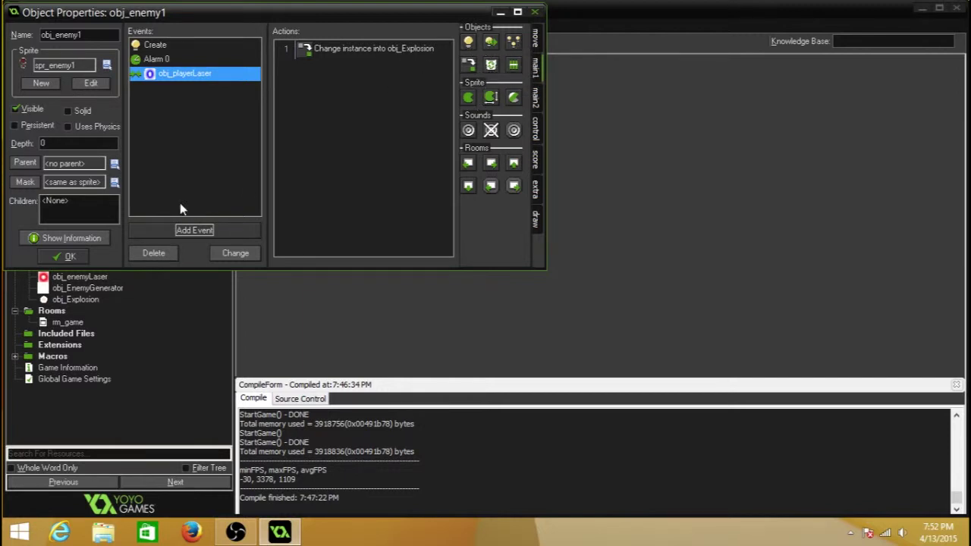
left_click(84, 262)
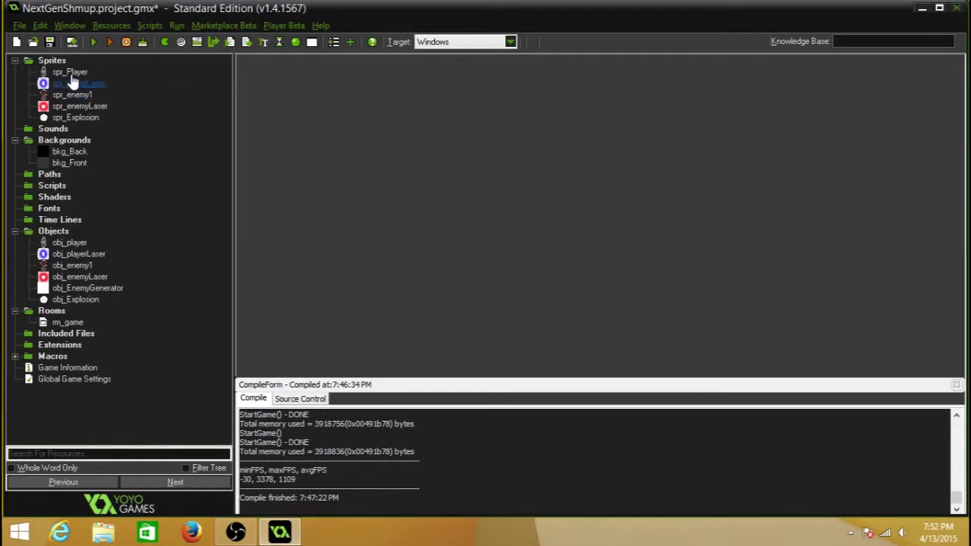
Run the game, fly the ship and shoot enemies to test where their explosions appear, and close the game.
left_click(97, 45)
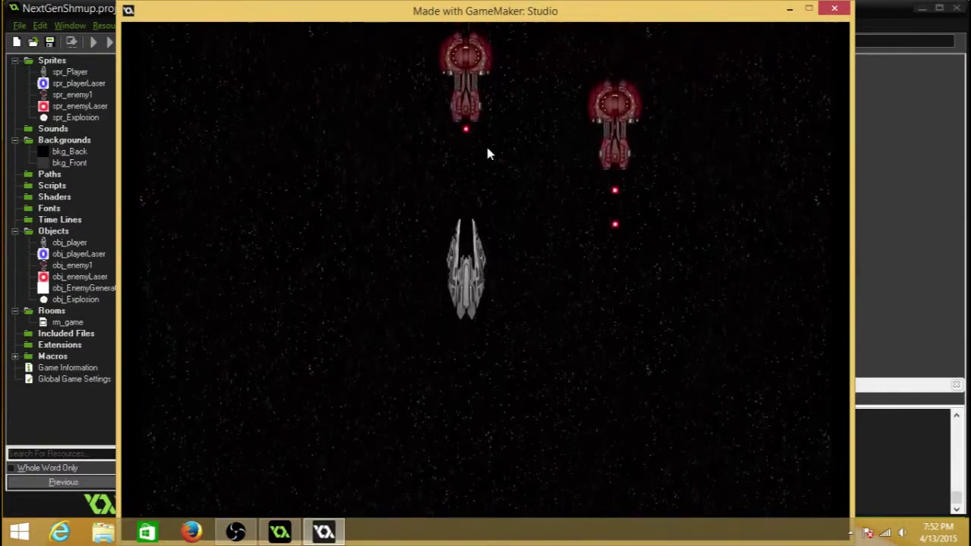
key("Down")
key("space")
key("Left")
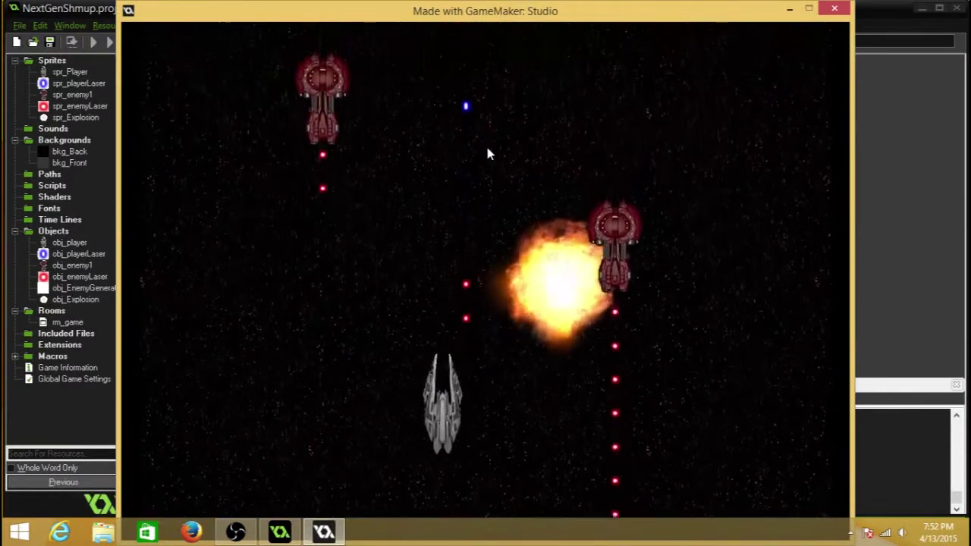
key("Left")
key("space")
key("Up")
key("Right")
key("space")
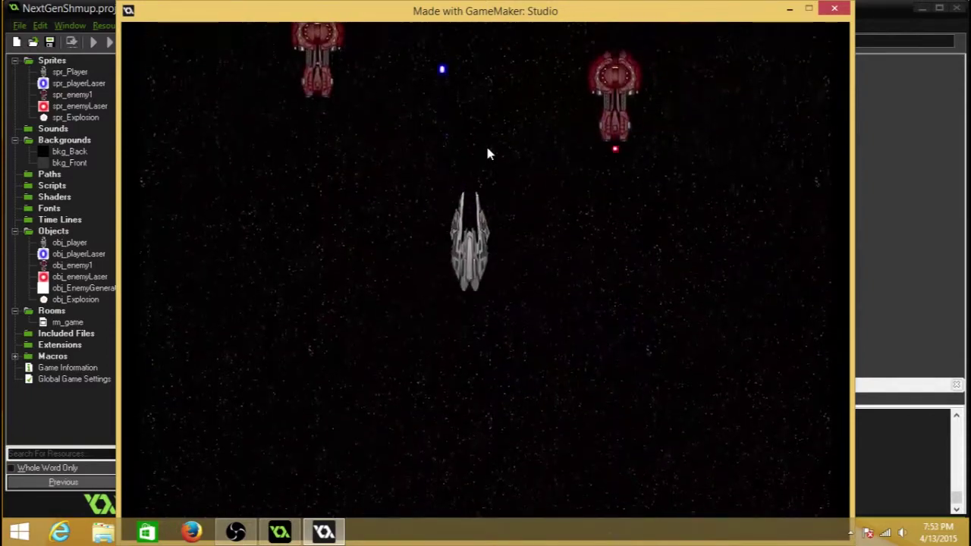
key("Down")
key("Right")
key("Left")
key("space")
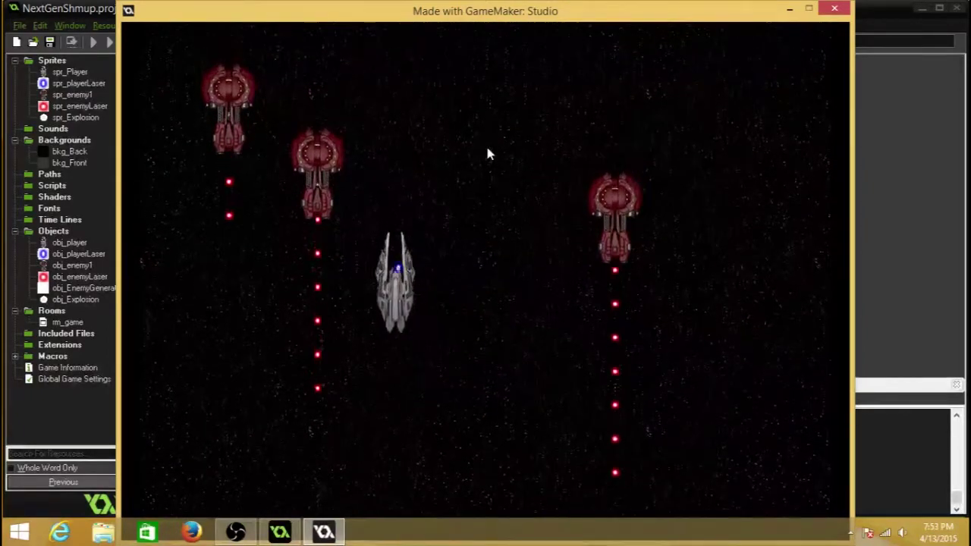
key("Left")
key("space")
key("Down")
key("Right")
key("space")
key("Left")
key("space")
key("Right")
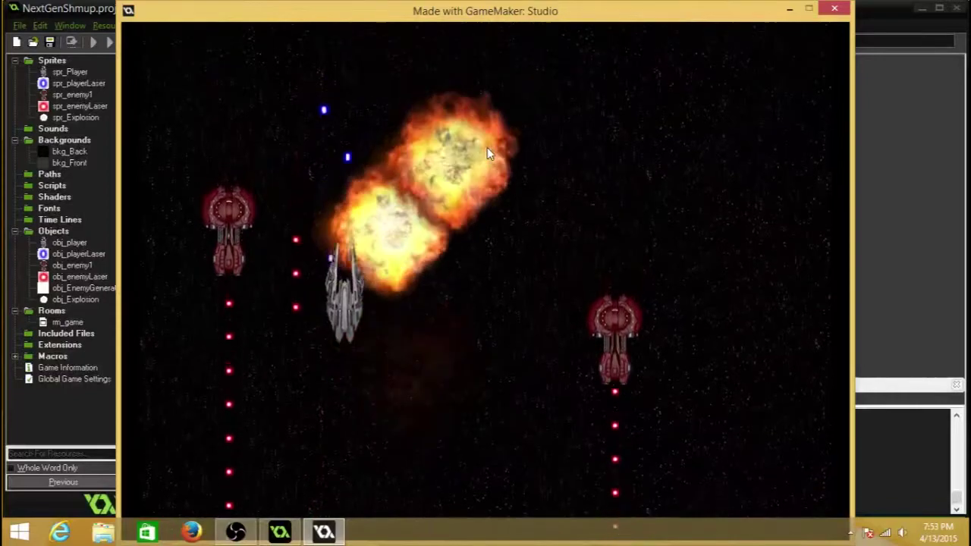
key("Right")
key("space")
key("space")
key("space")
key("space")
key("space")
key("Down")
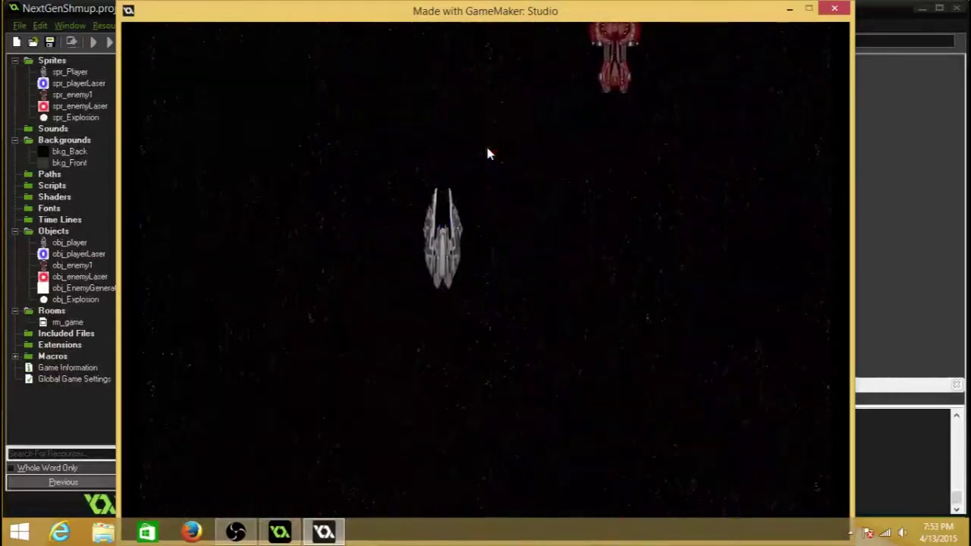
key("space")
key("Left")
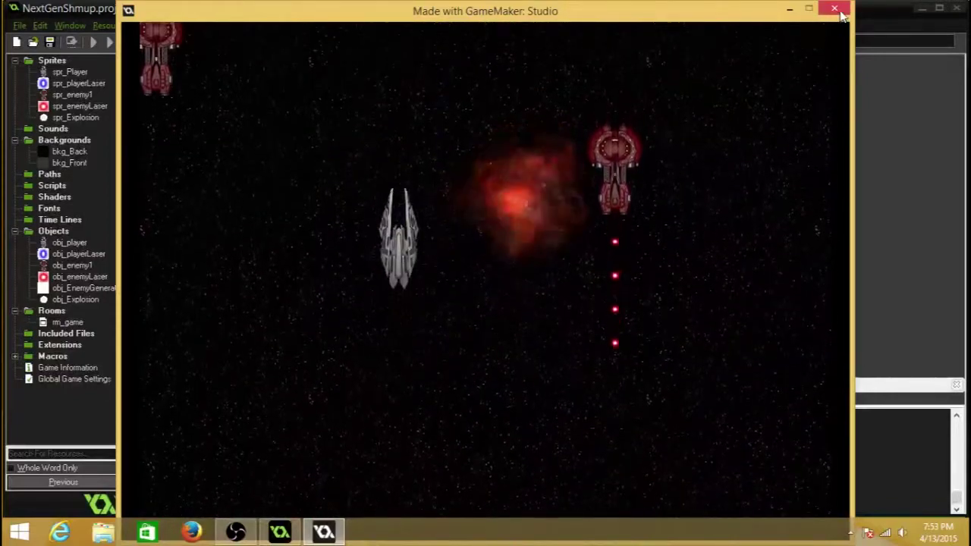
left_click(834, 9)
Center the origin of the spr_Explosion sprite at X 128, Y 128 and save the sprite.
left_click(75, 118)
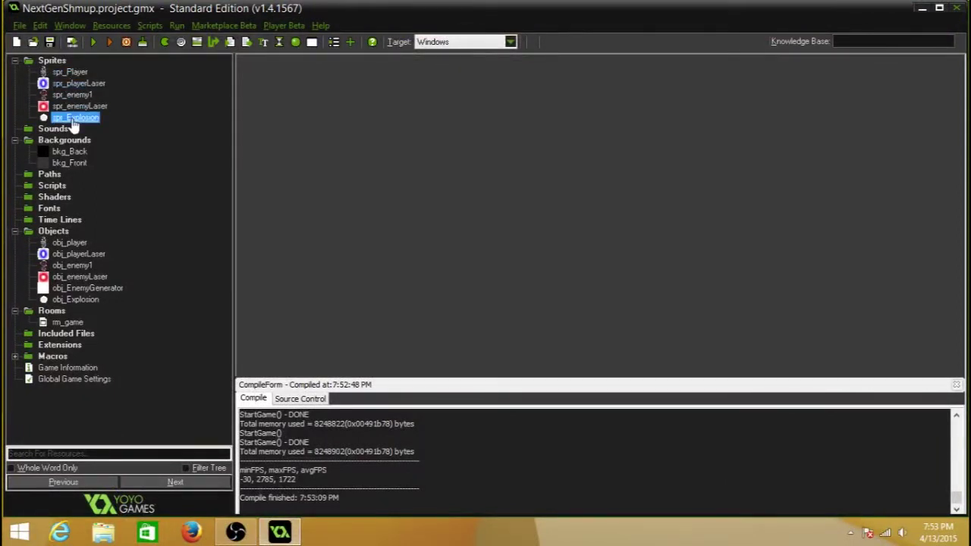
double_click(73, 119)
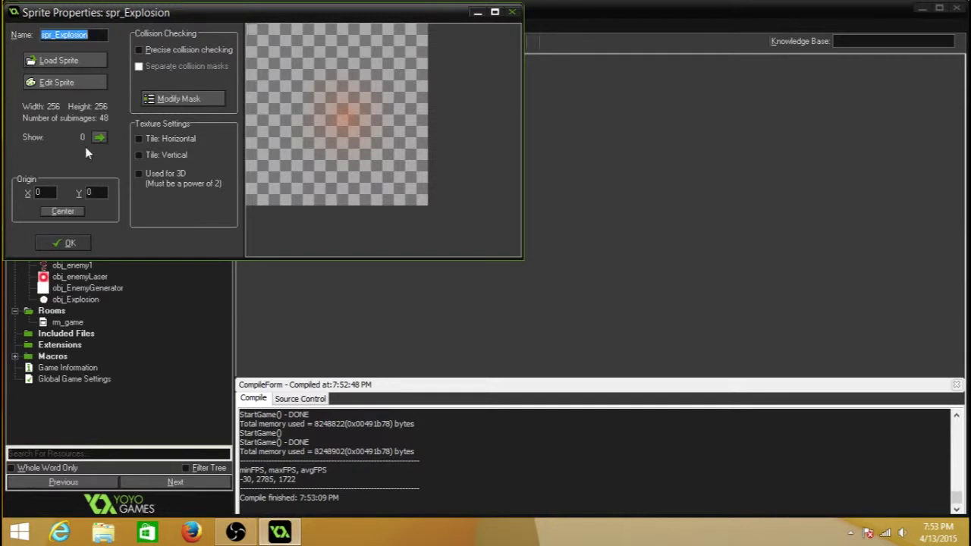
left_click(79, 211)
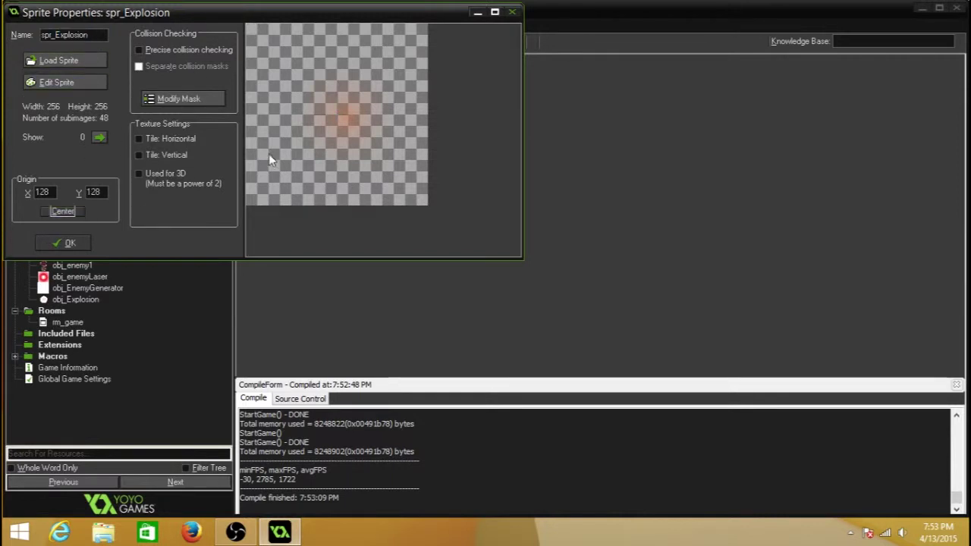
left_click(66, 243)
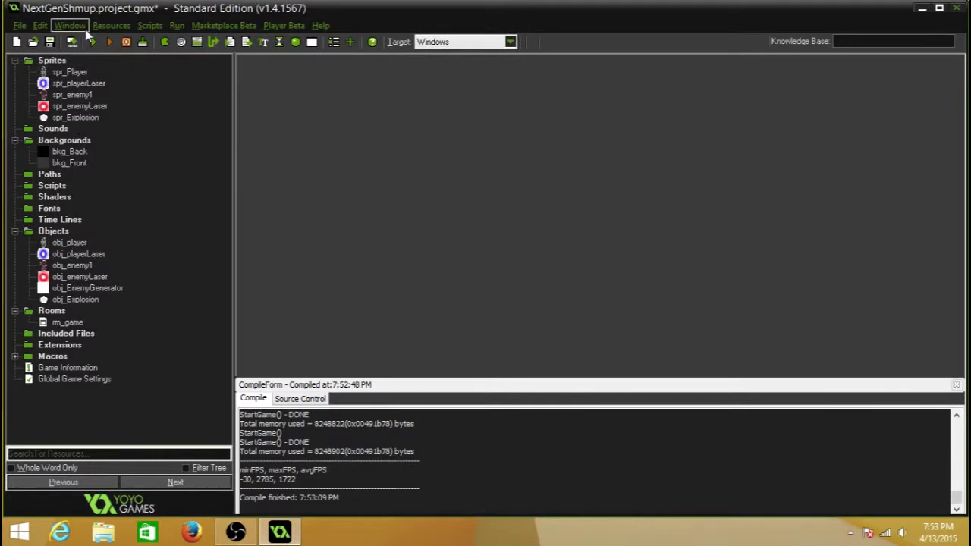
Run the game and shoot enemies from several positions to check where the explosions appear on them.
left_click(92, 39)
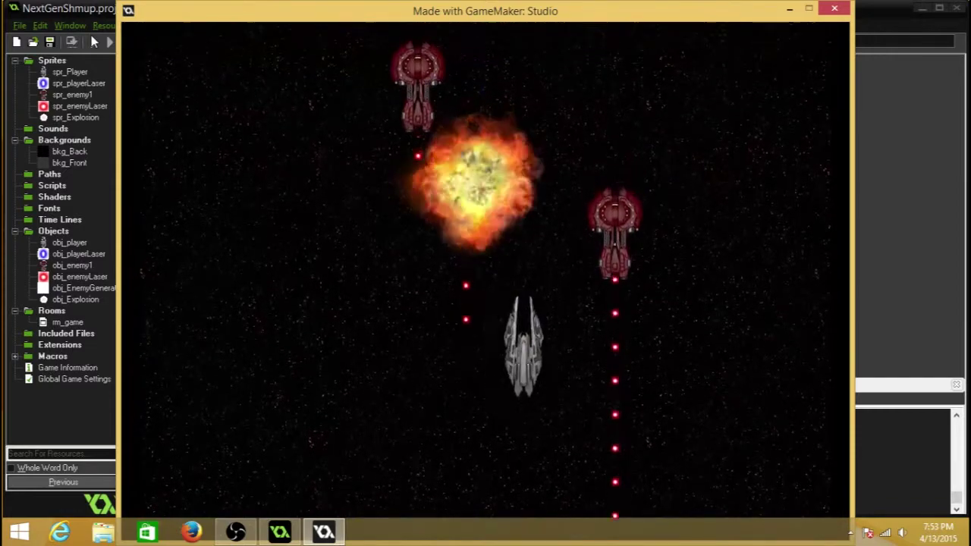
key("Down")
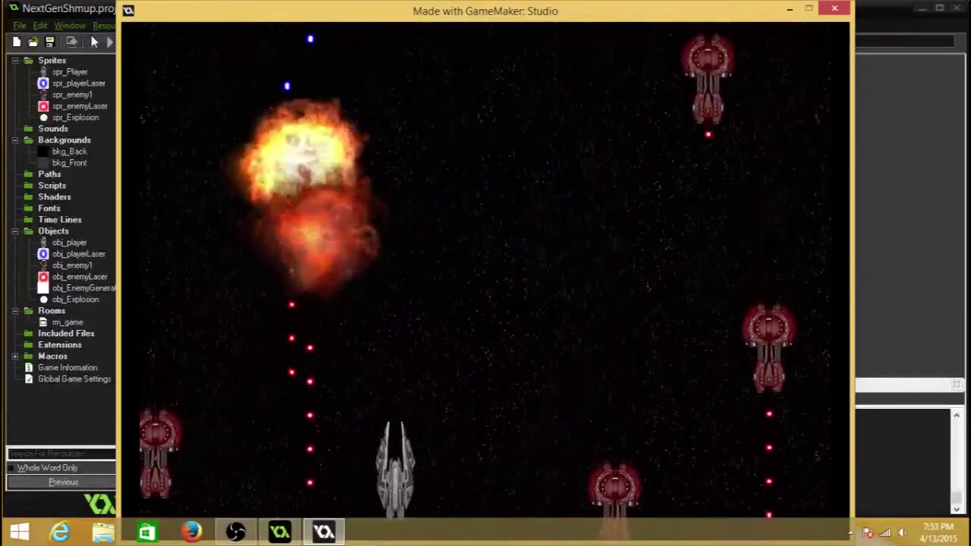
key("Right")
key("space")
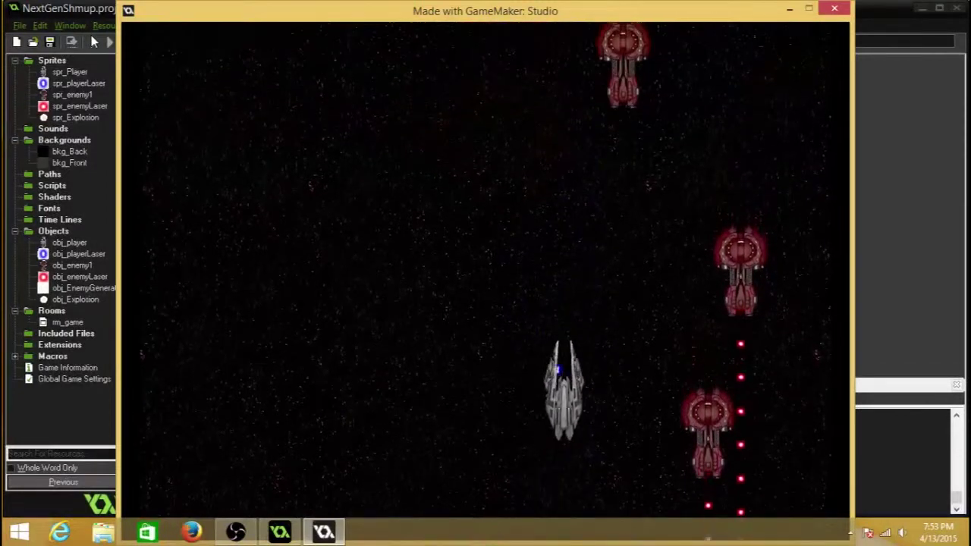
key("Left")
key("Left")
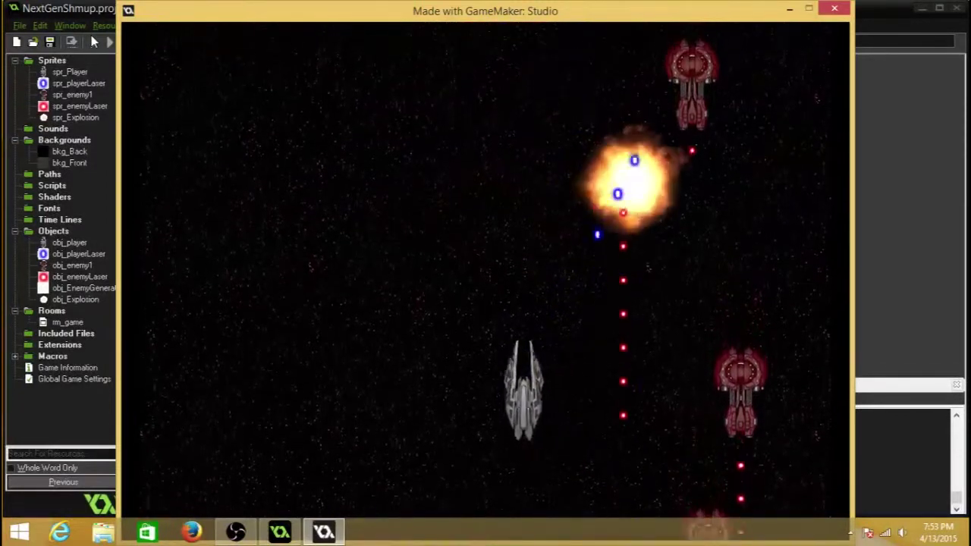
key("Left")
key("Right")
key("space")
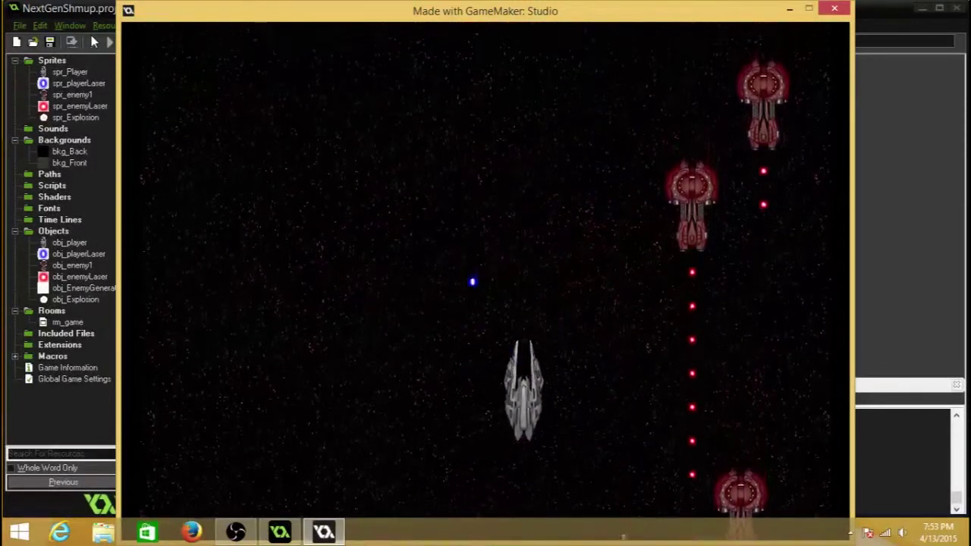
key("Left")
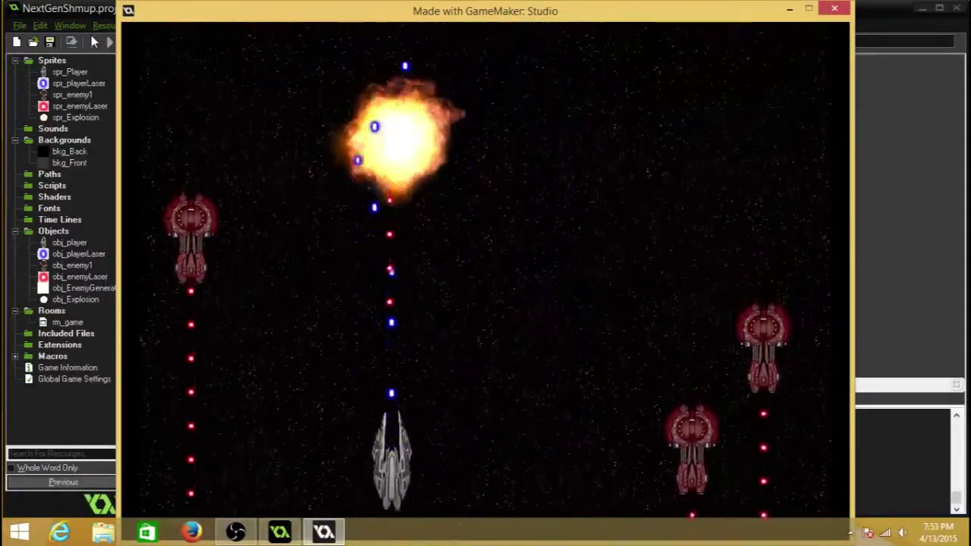
key("Right")
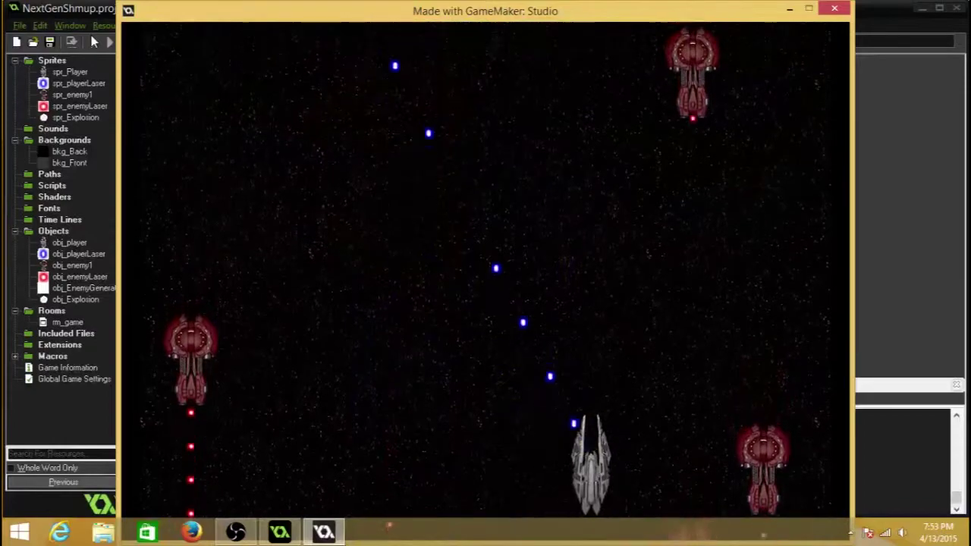
key("Left")
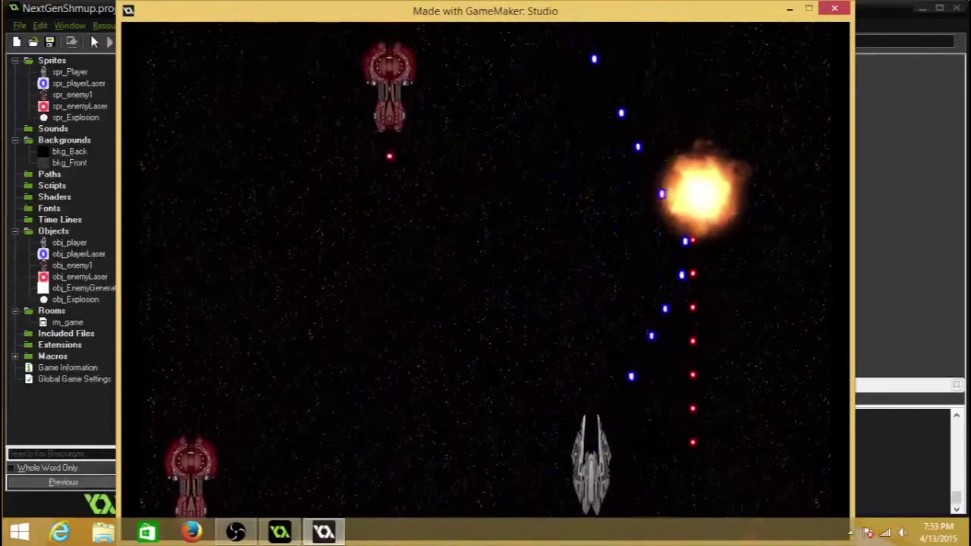
key("Left")
key("Right")
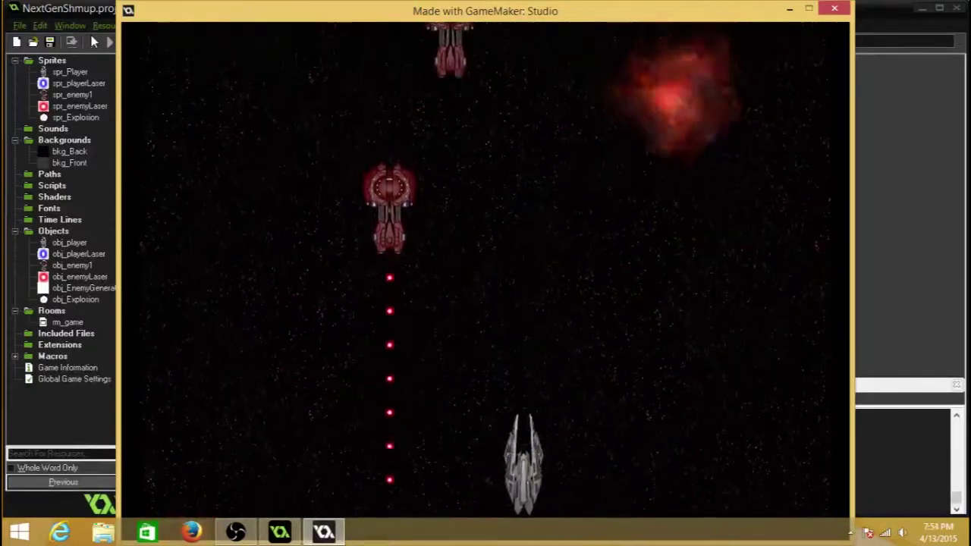
Steer the ship among the descending enemies to examine their movement and laser fire in the running game.
key("Right")
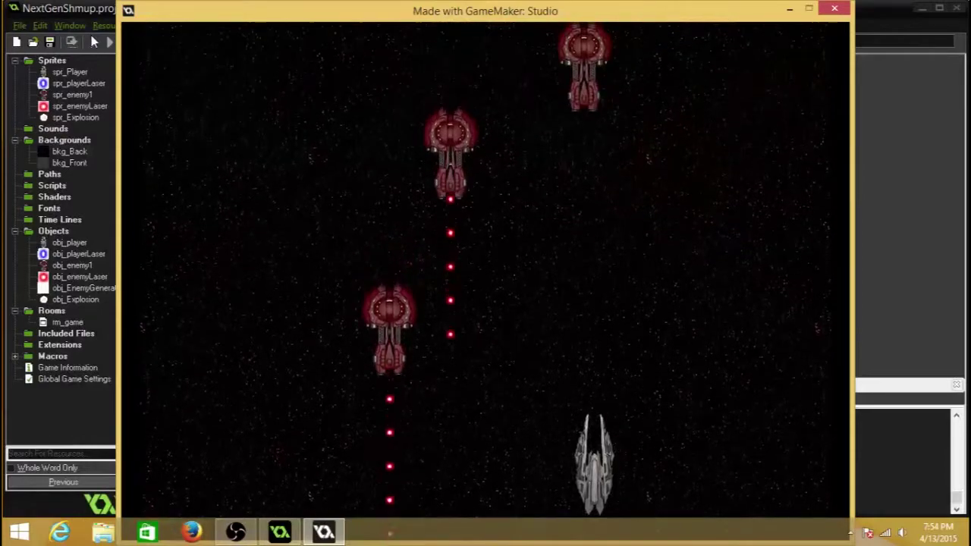
key("Right")
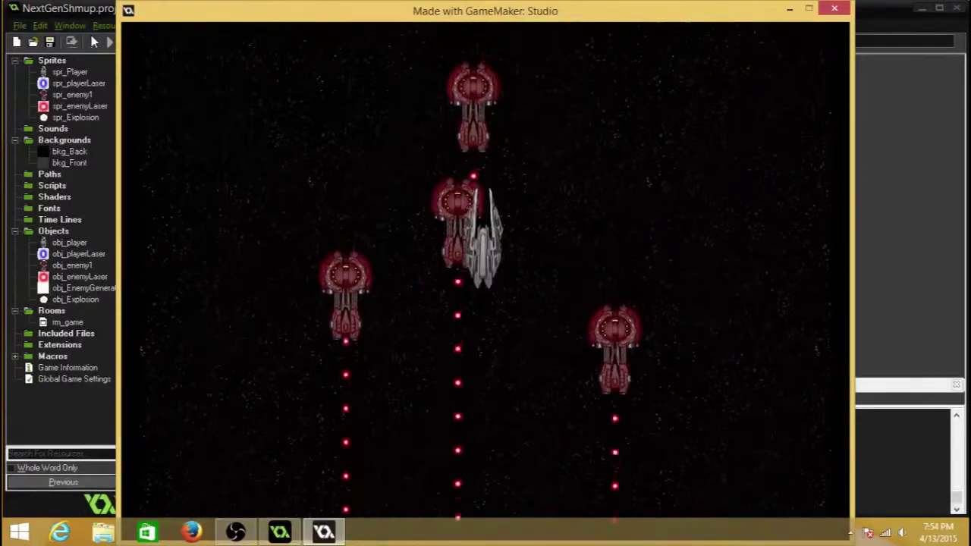
key("Down")
key("Right")
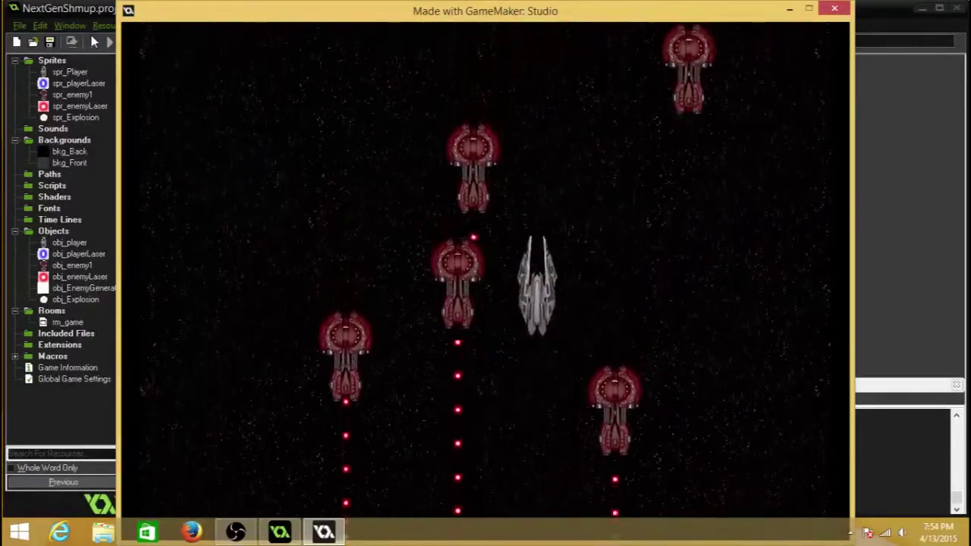
key("Right")
key("Left")
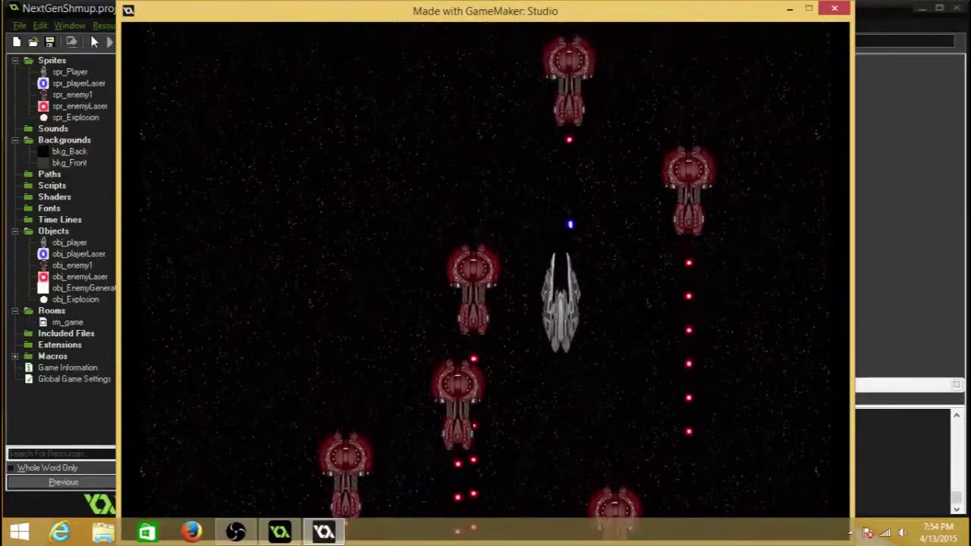
key("Down")
key("Left")
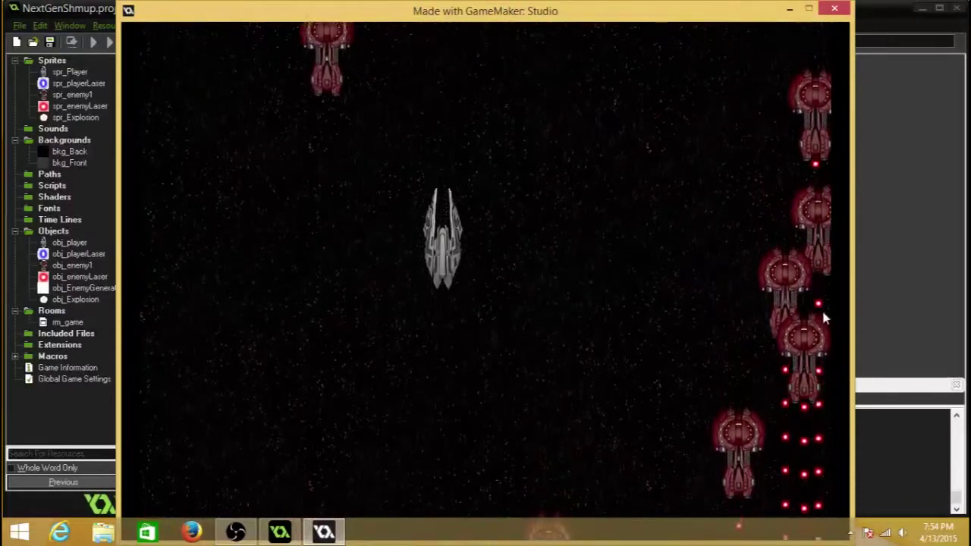
key("Down")
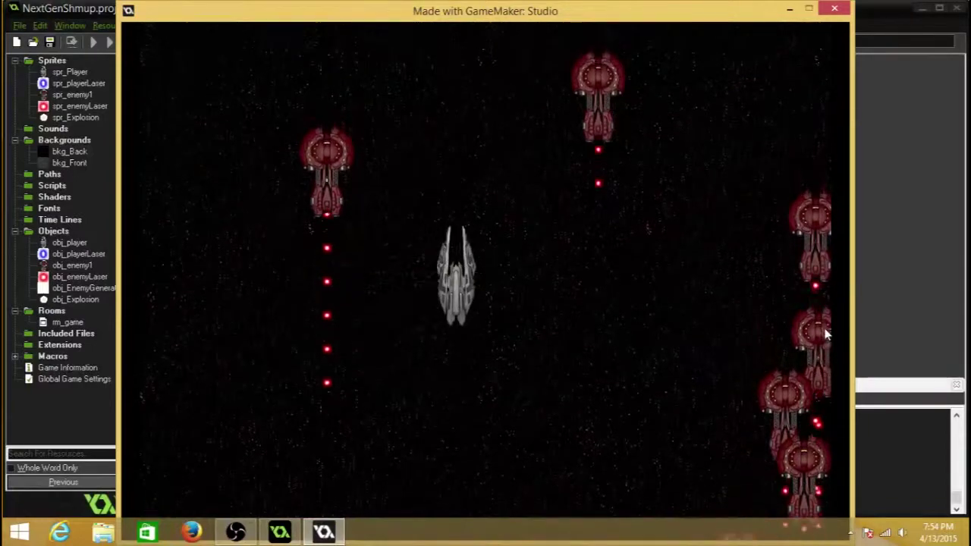
key("Right")
key("Right")
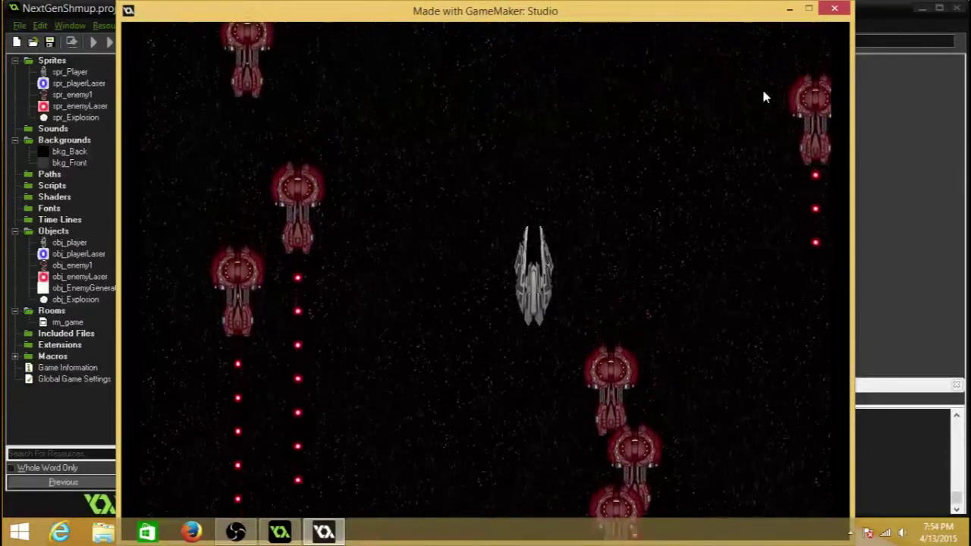
key("Left")
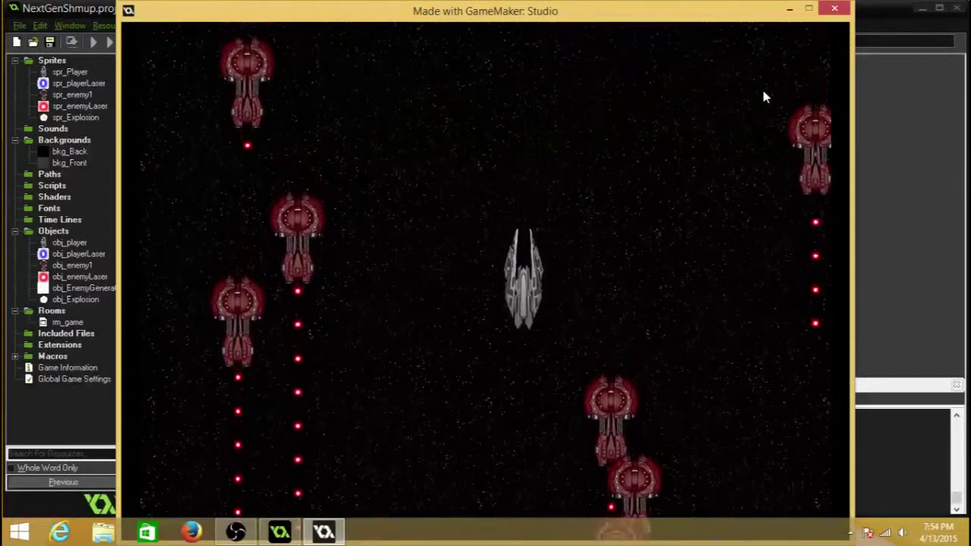
Fire the player's lasers while sweeping the ship from side to side to test shooting on the move.
key("Down")
key("space")
key("Right")
key("space")
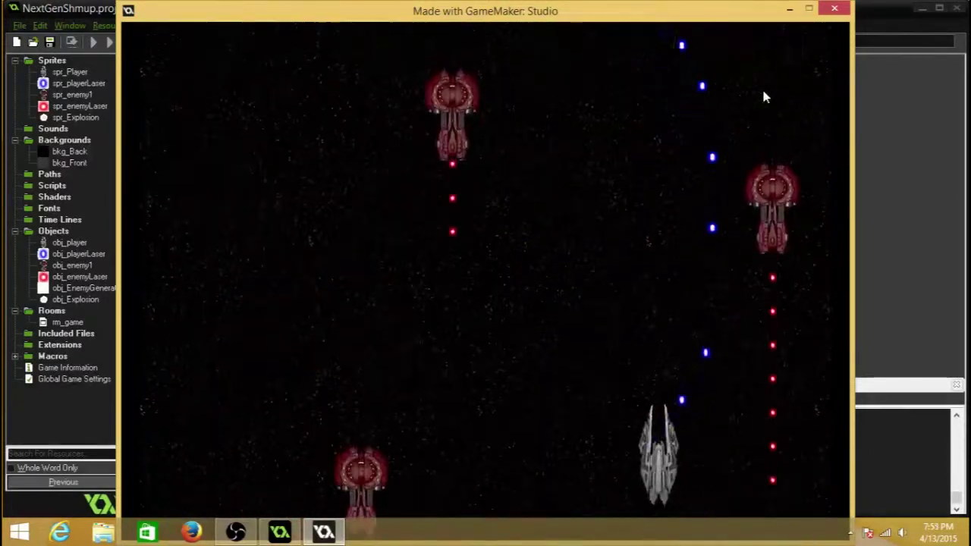
key("Left")
key("Left")
key("space")
key("Right")
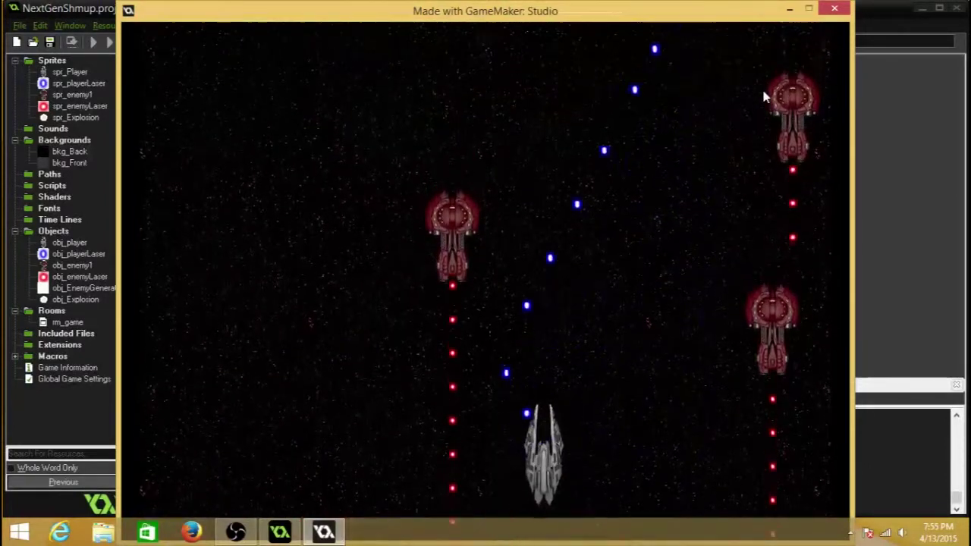
key("Left")
key("space")
key("Up")
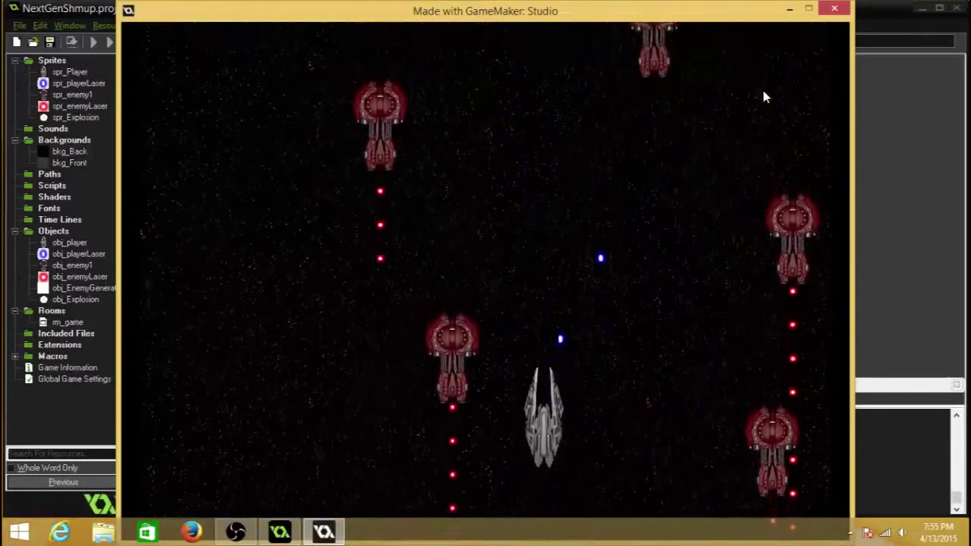
key("Right")
key("space")
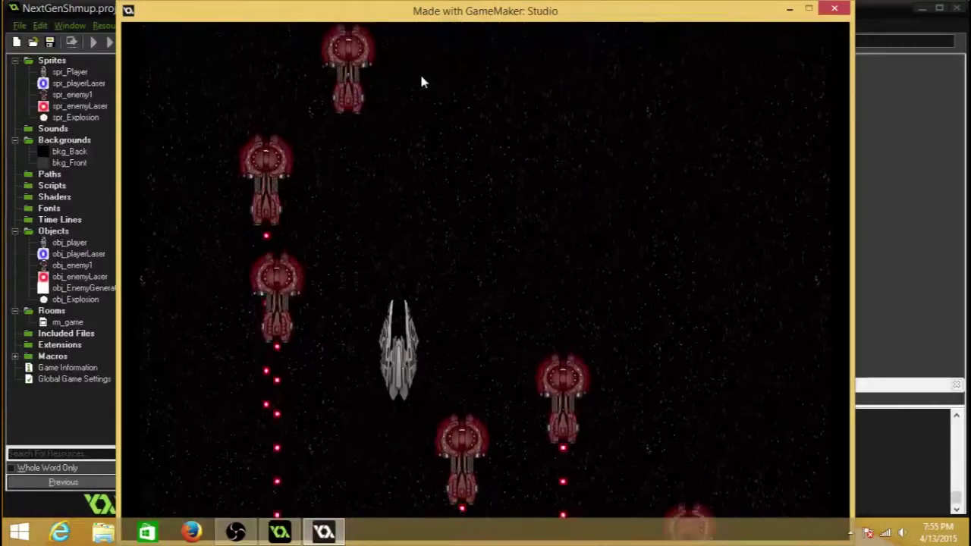
key("Right")
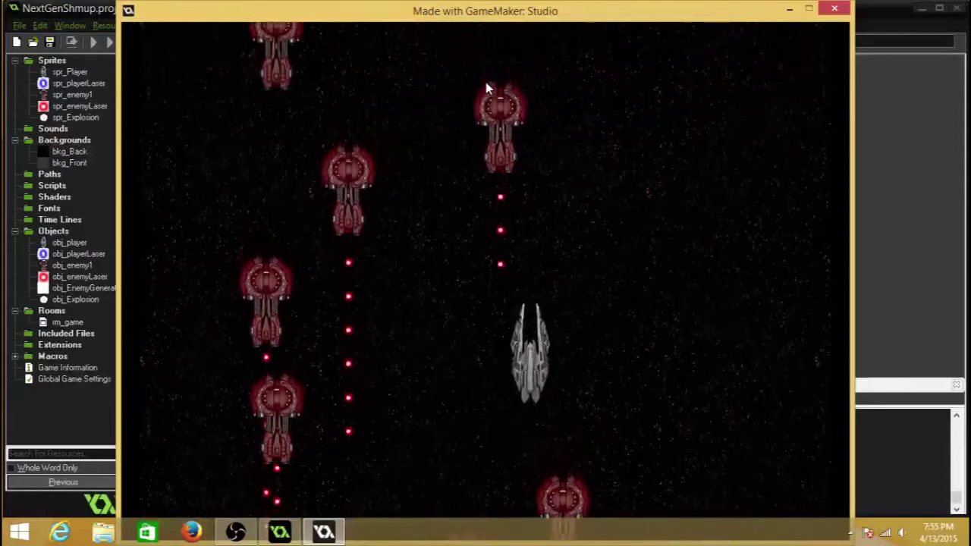
key("Right")
key("space")
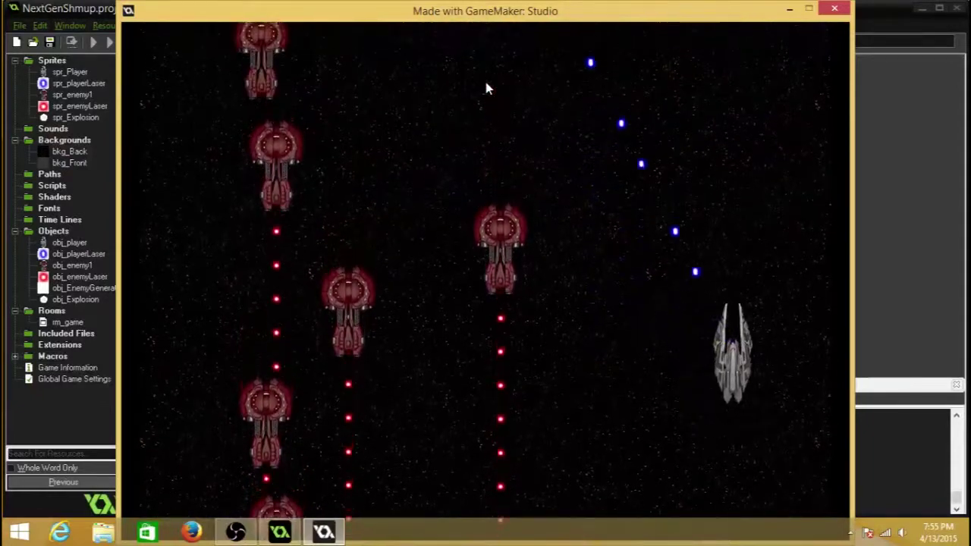
key("Left")
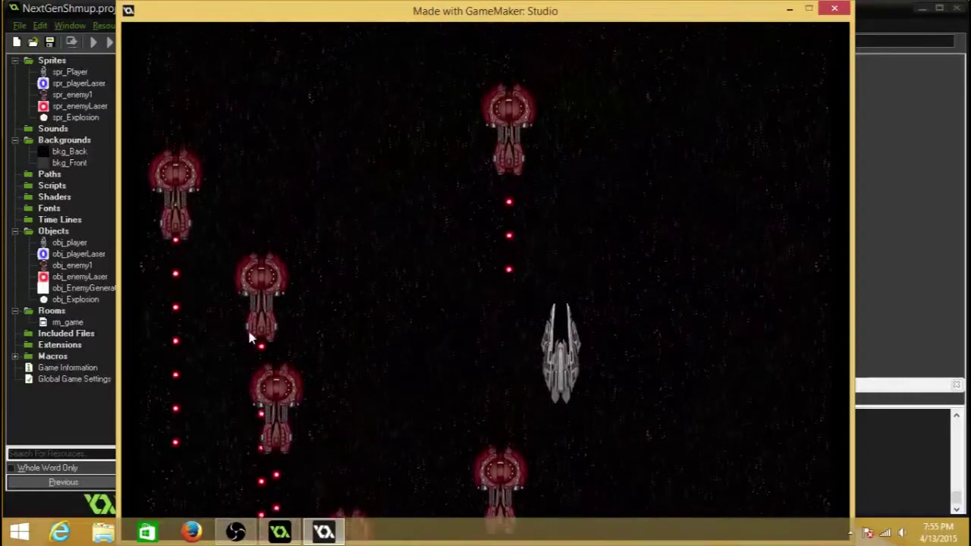
key("Right")
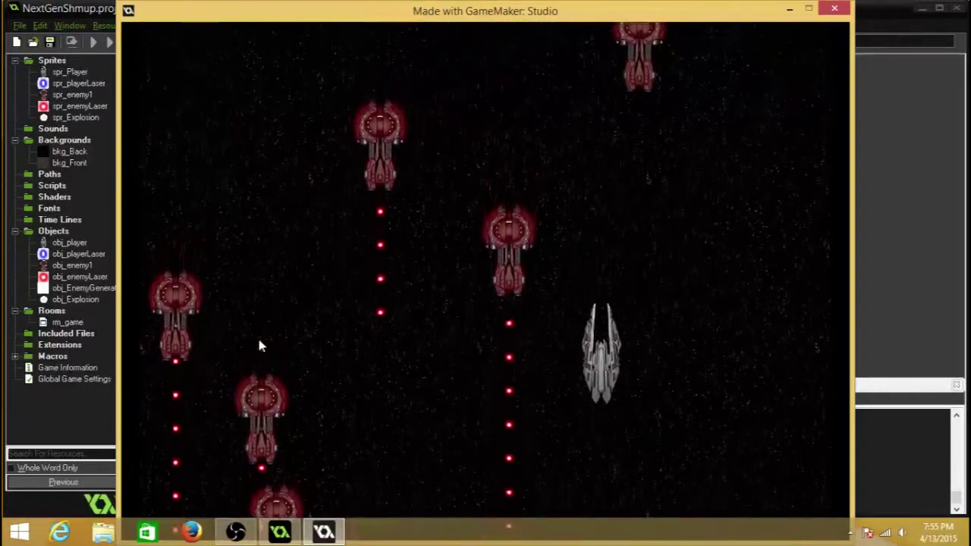